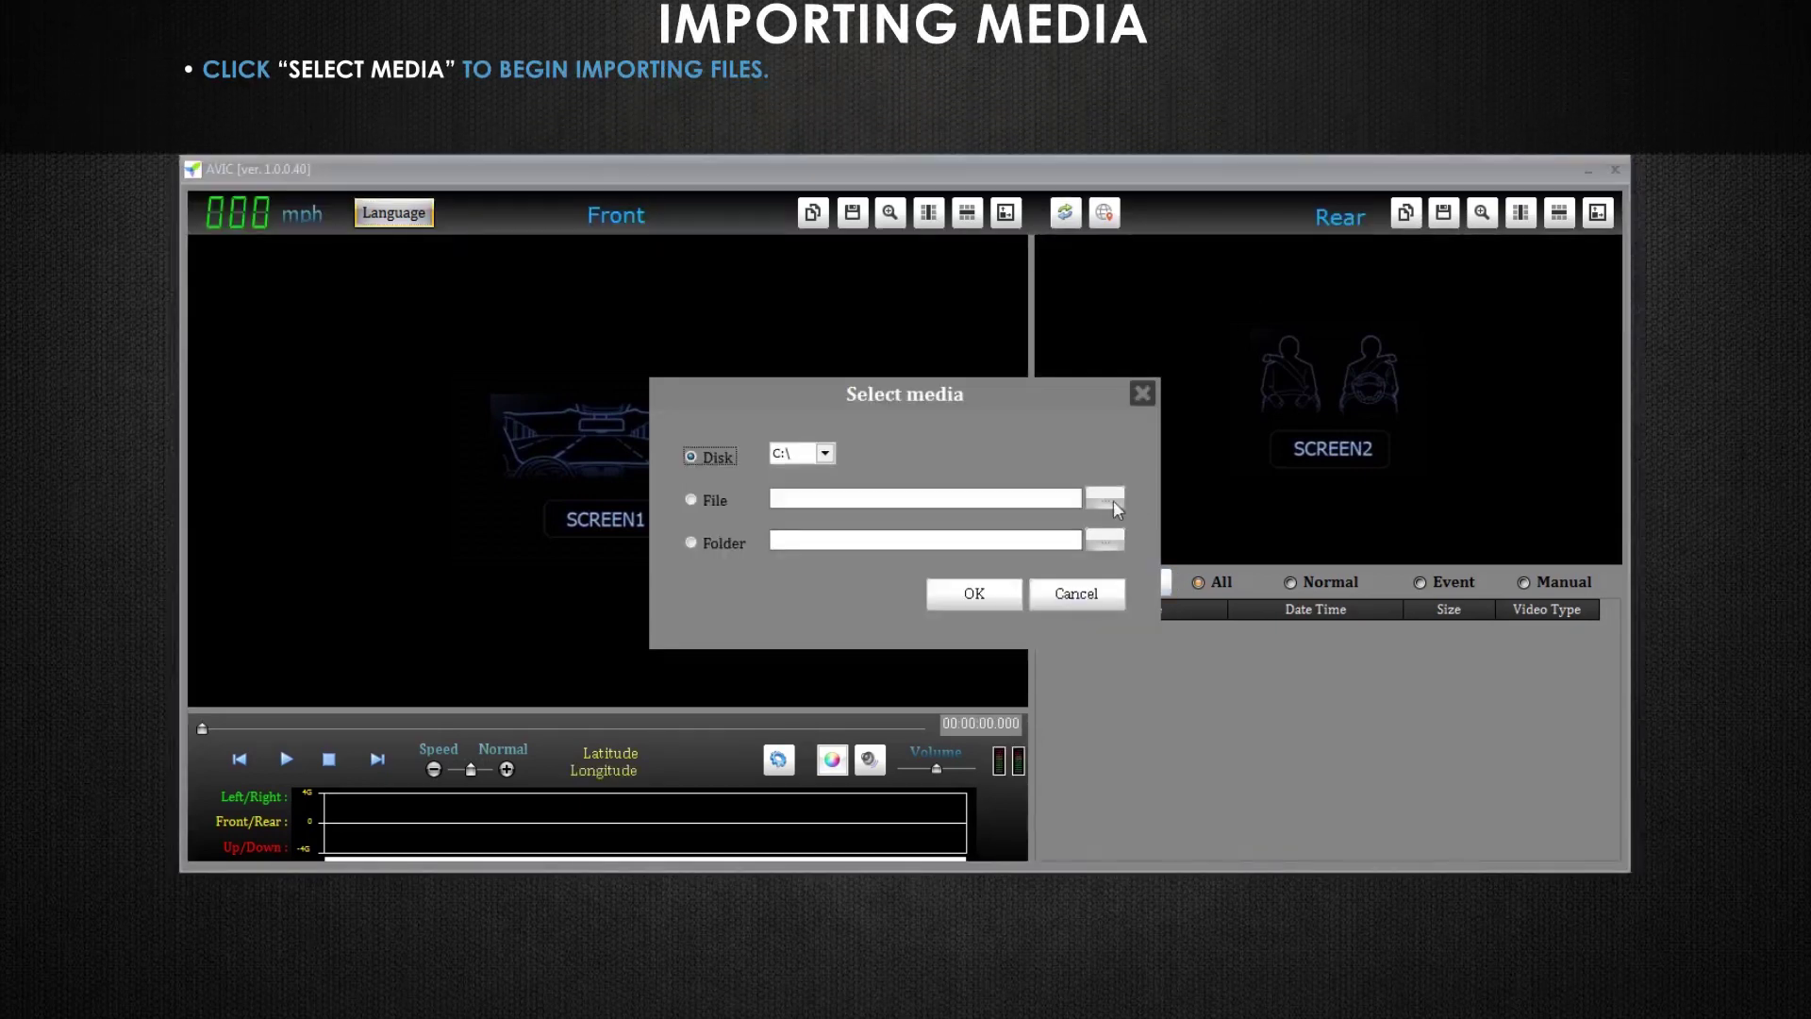
# Import the media from the AVIC Videos folder on drive H.
pyautogui.click(693, 543)
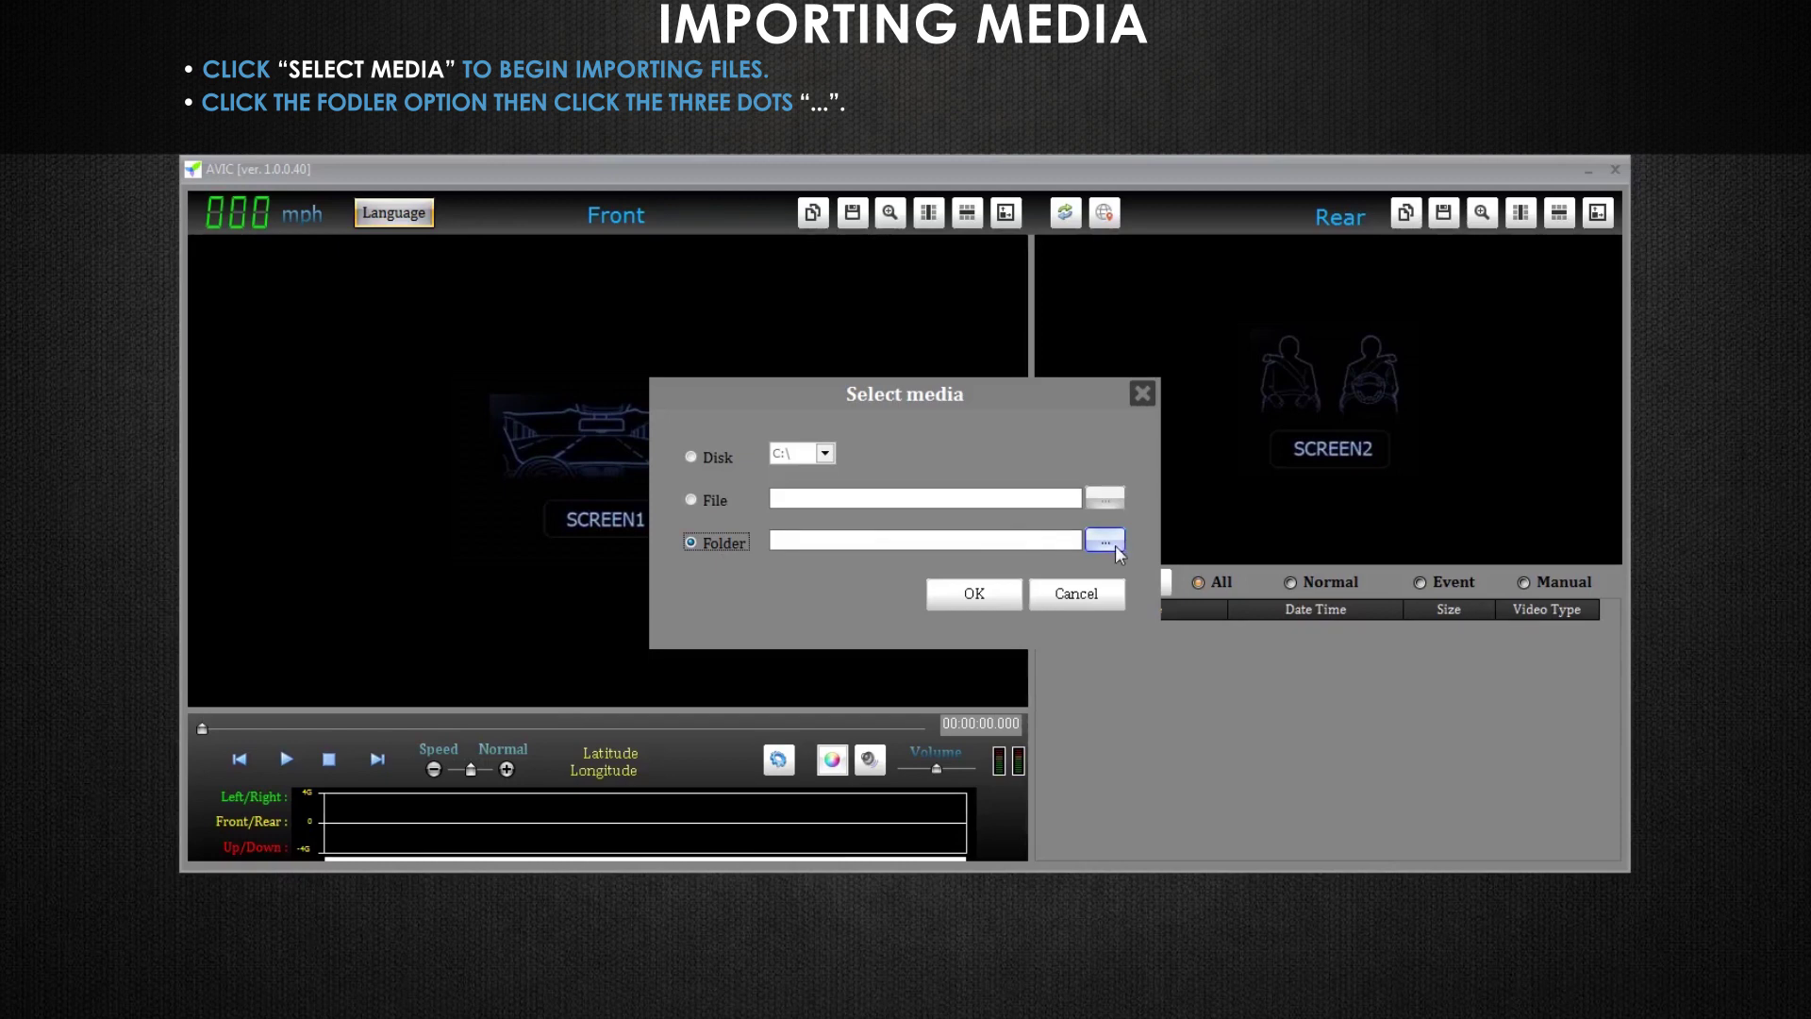
pyautogui.click(1105, 541)
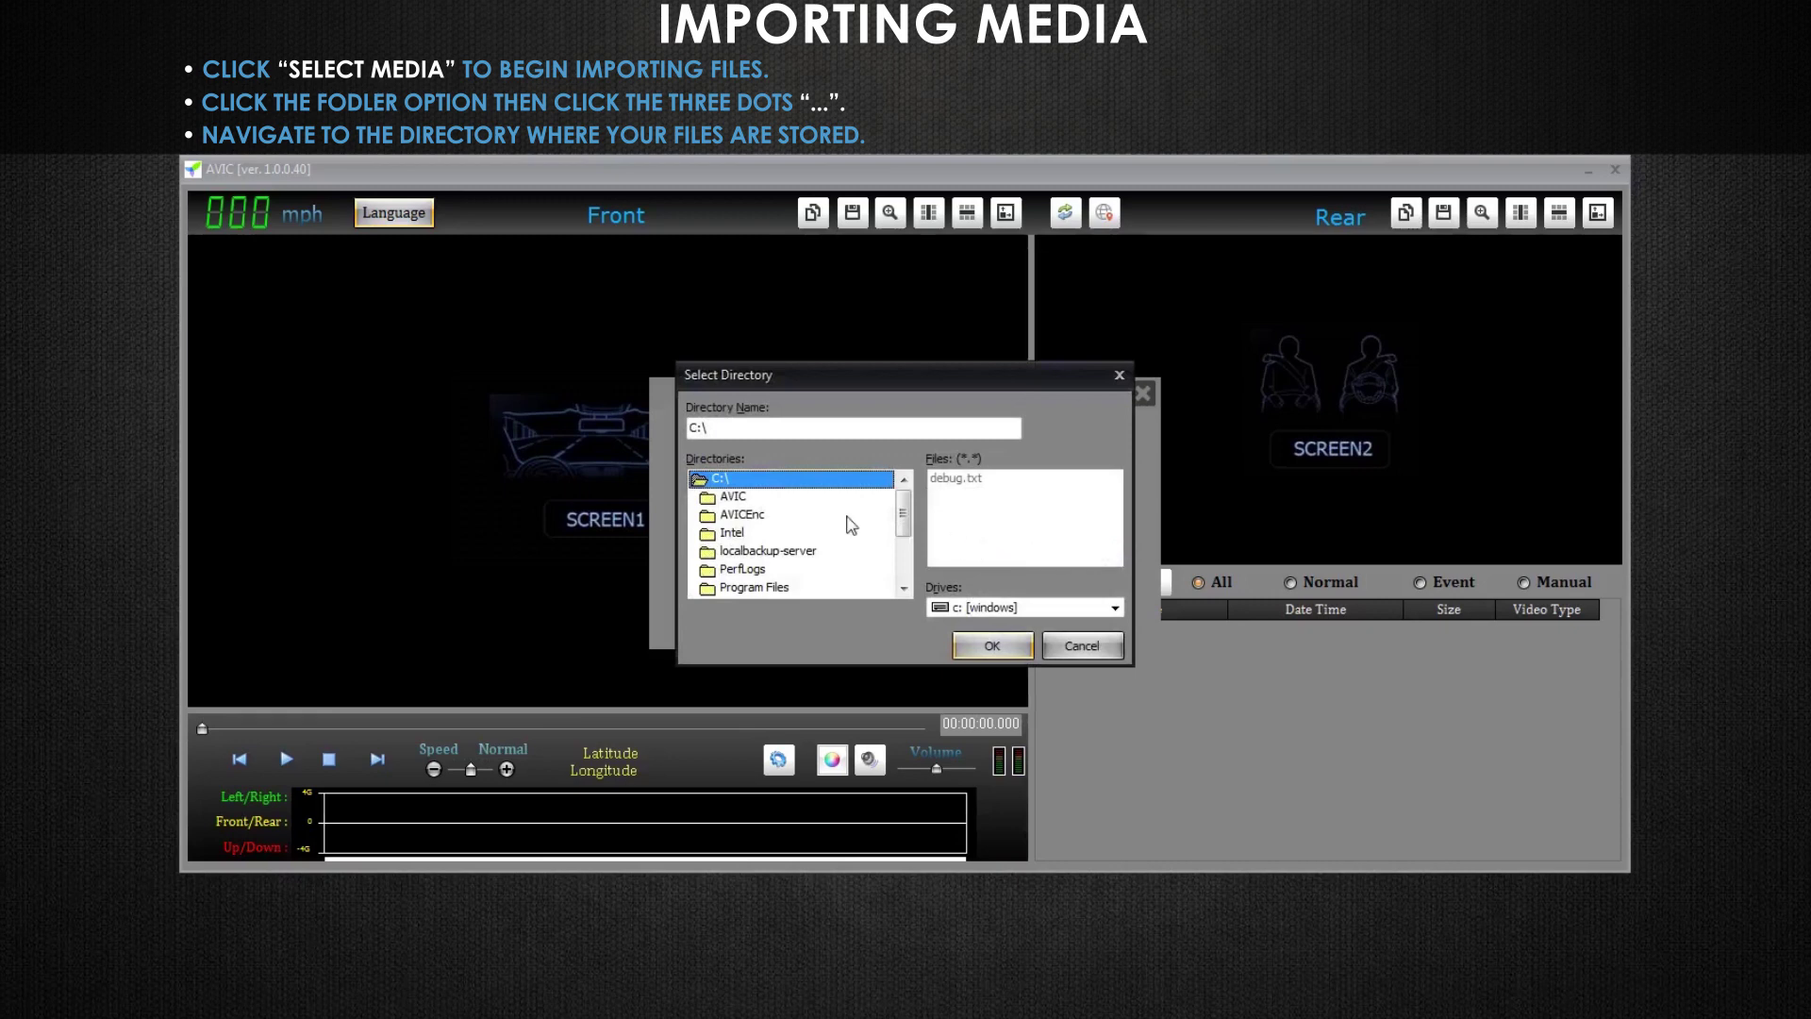
pyautogui.click(750, 500)
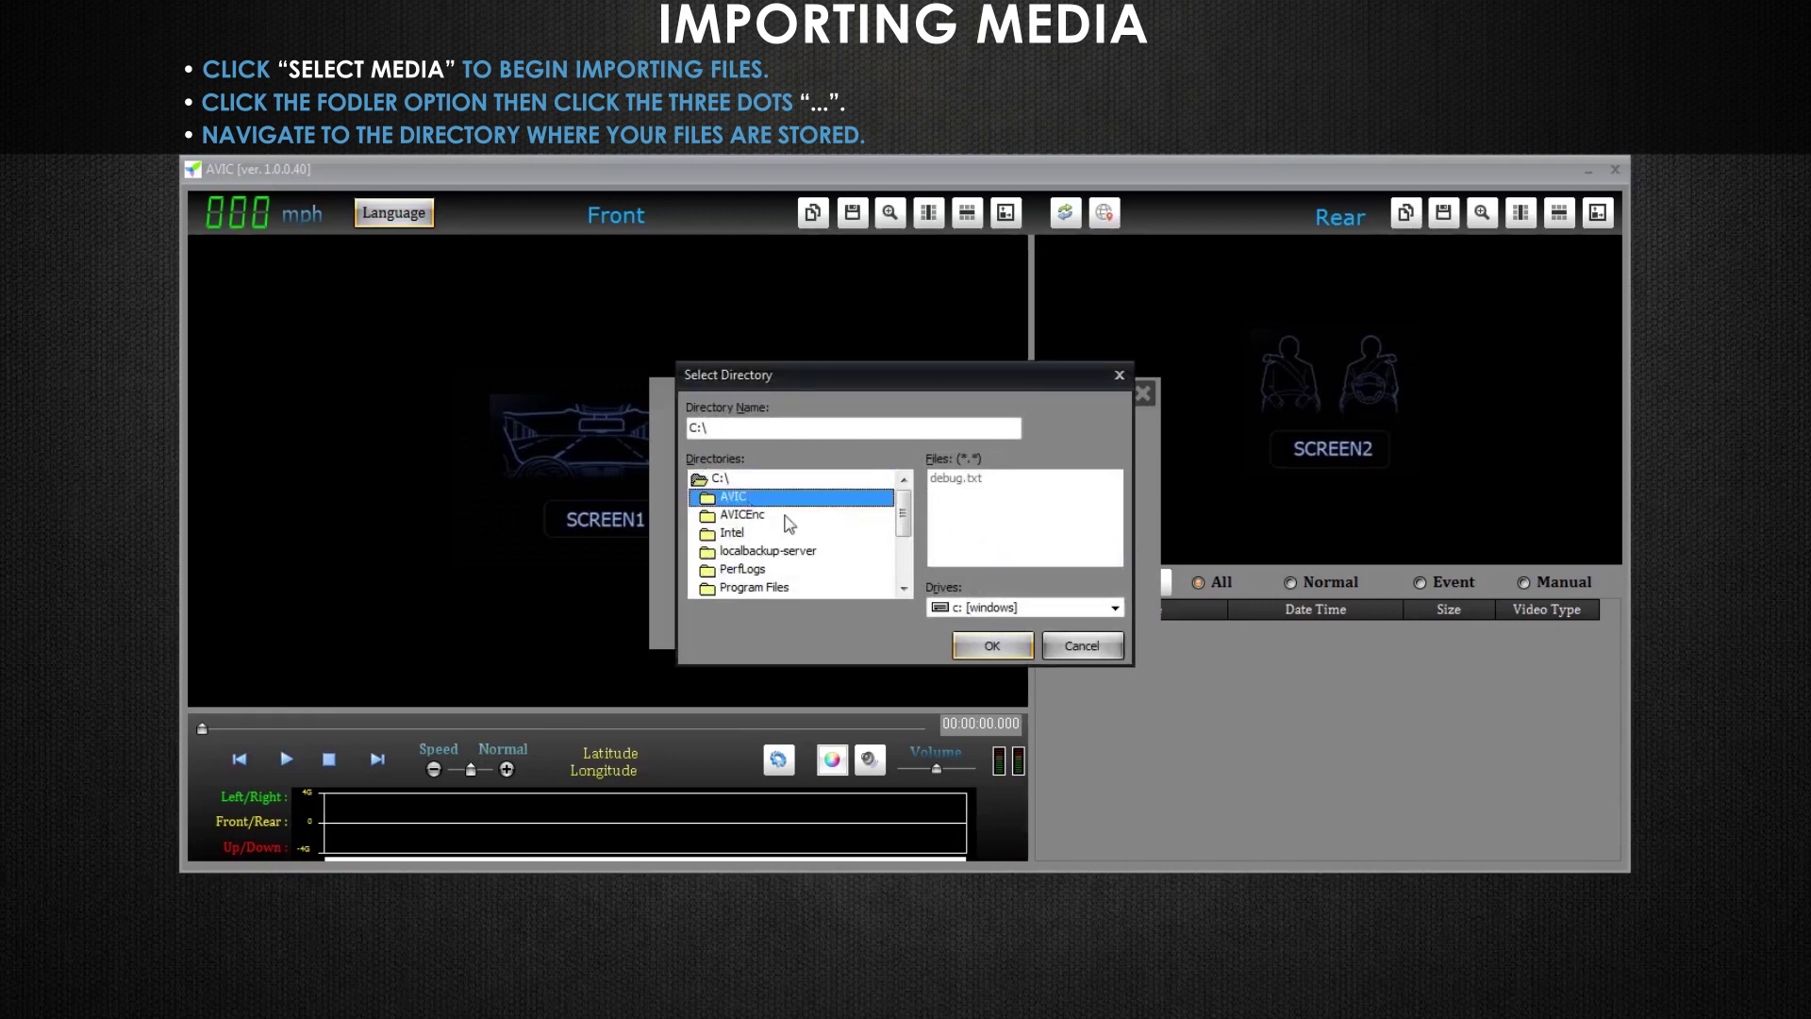
pyautogui.click(1063, 608)
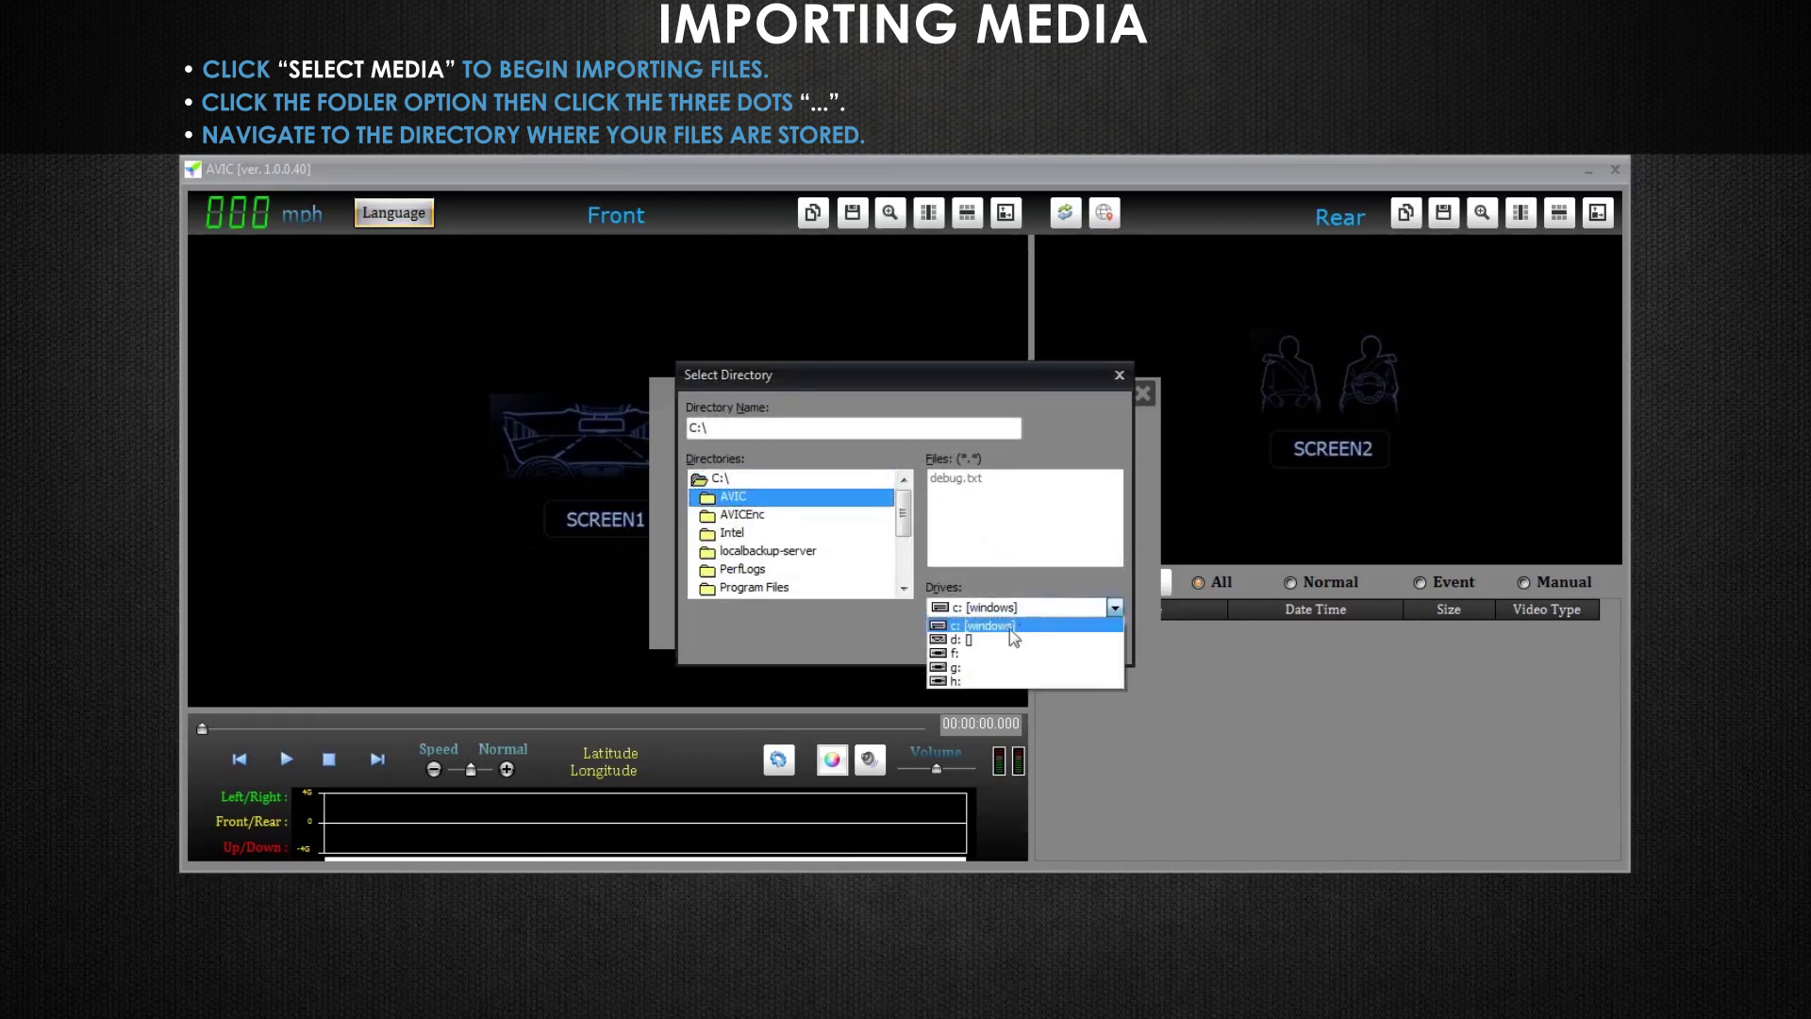
pyautogui.click(964, 679)
pyautogui.click(783, 500)
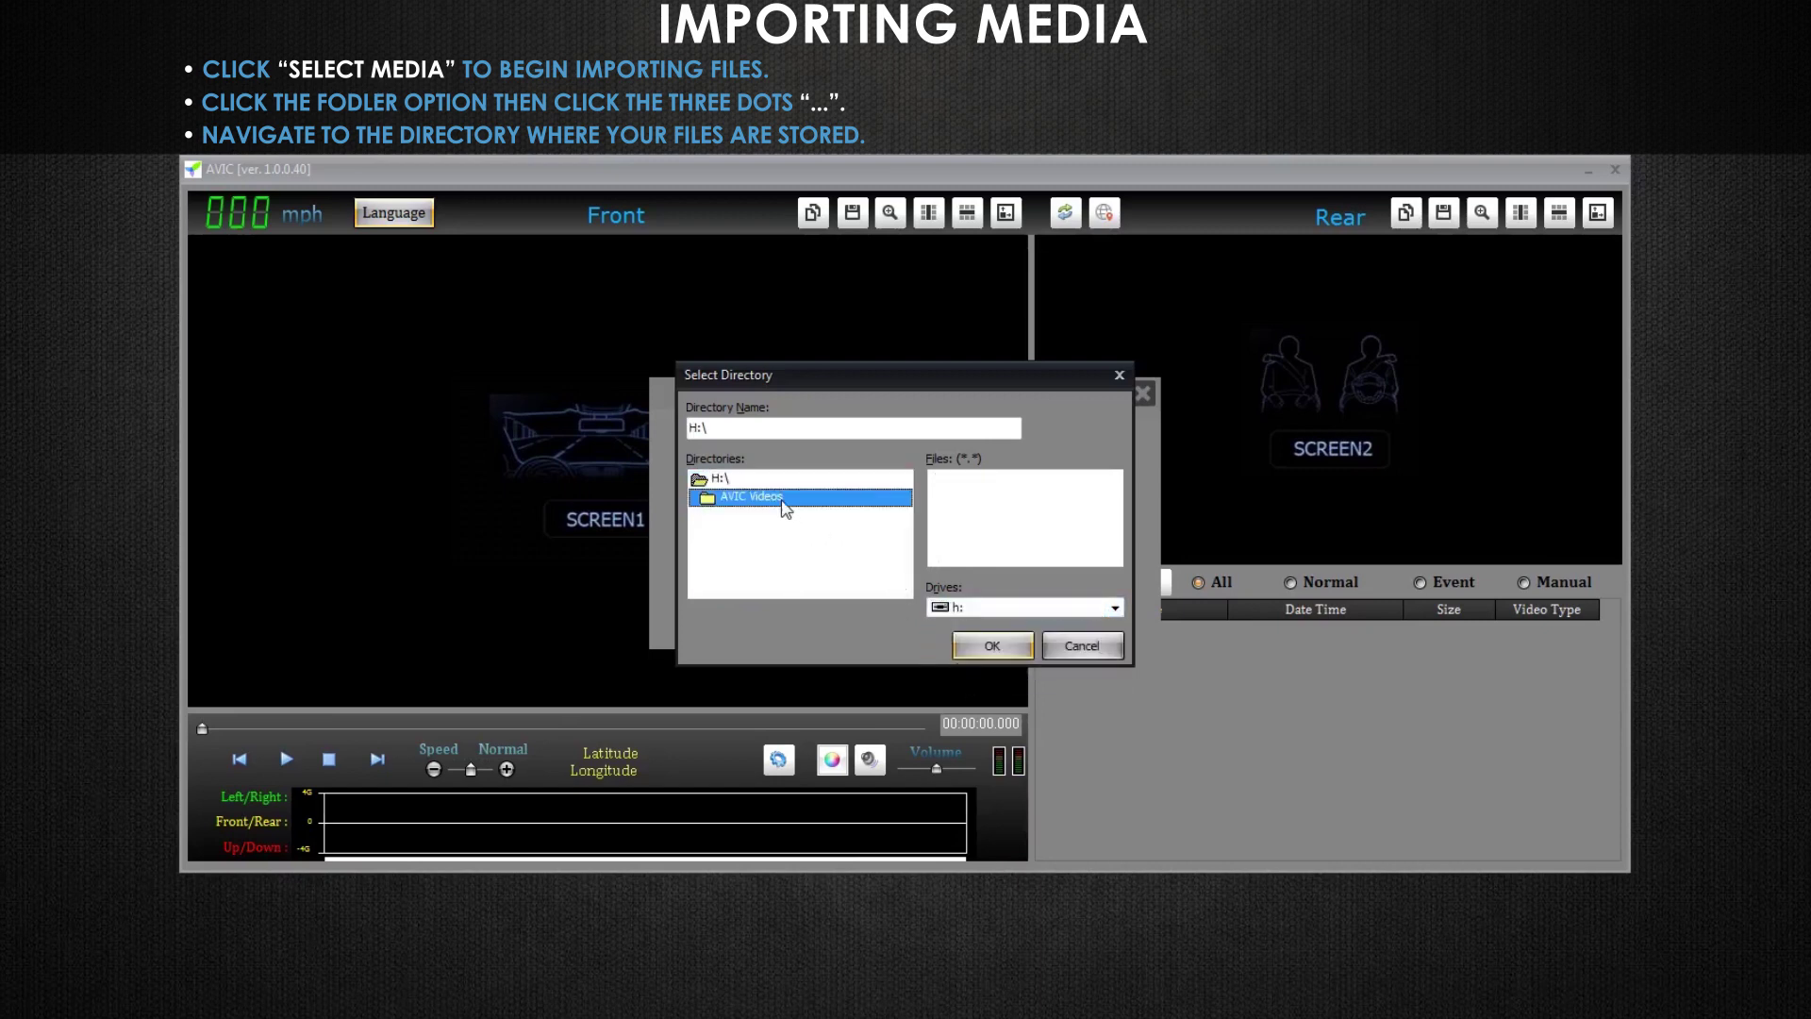
pyautogui.doubleClick(783, 500)
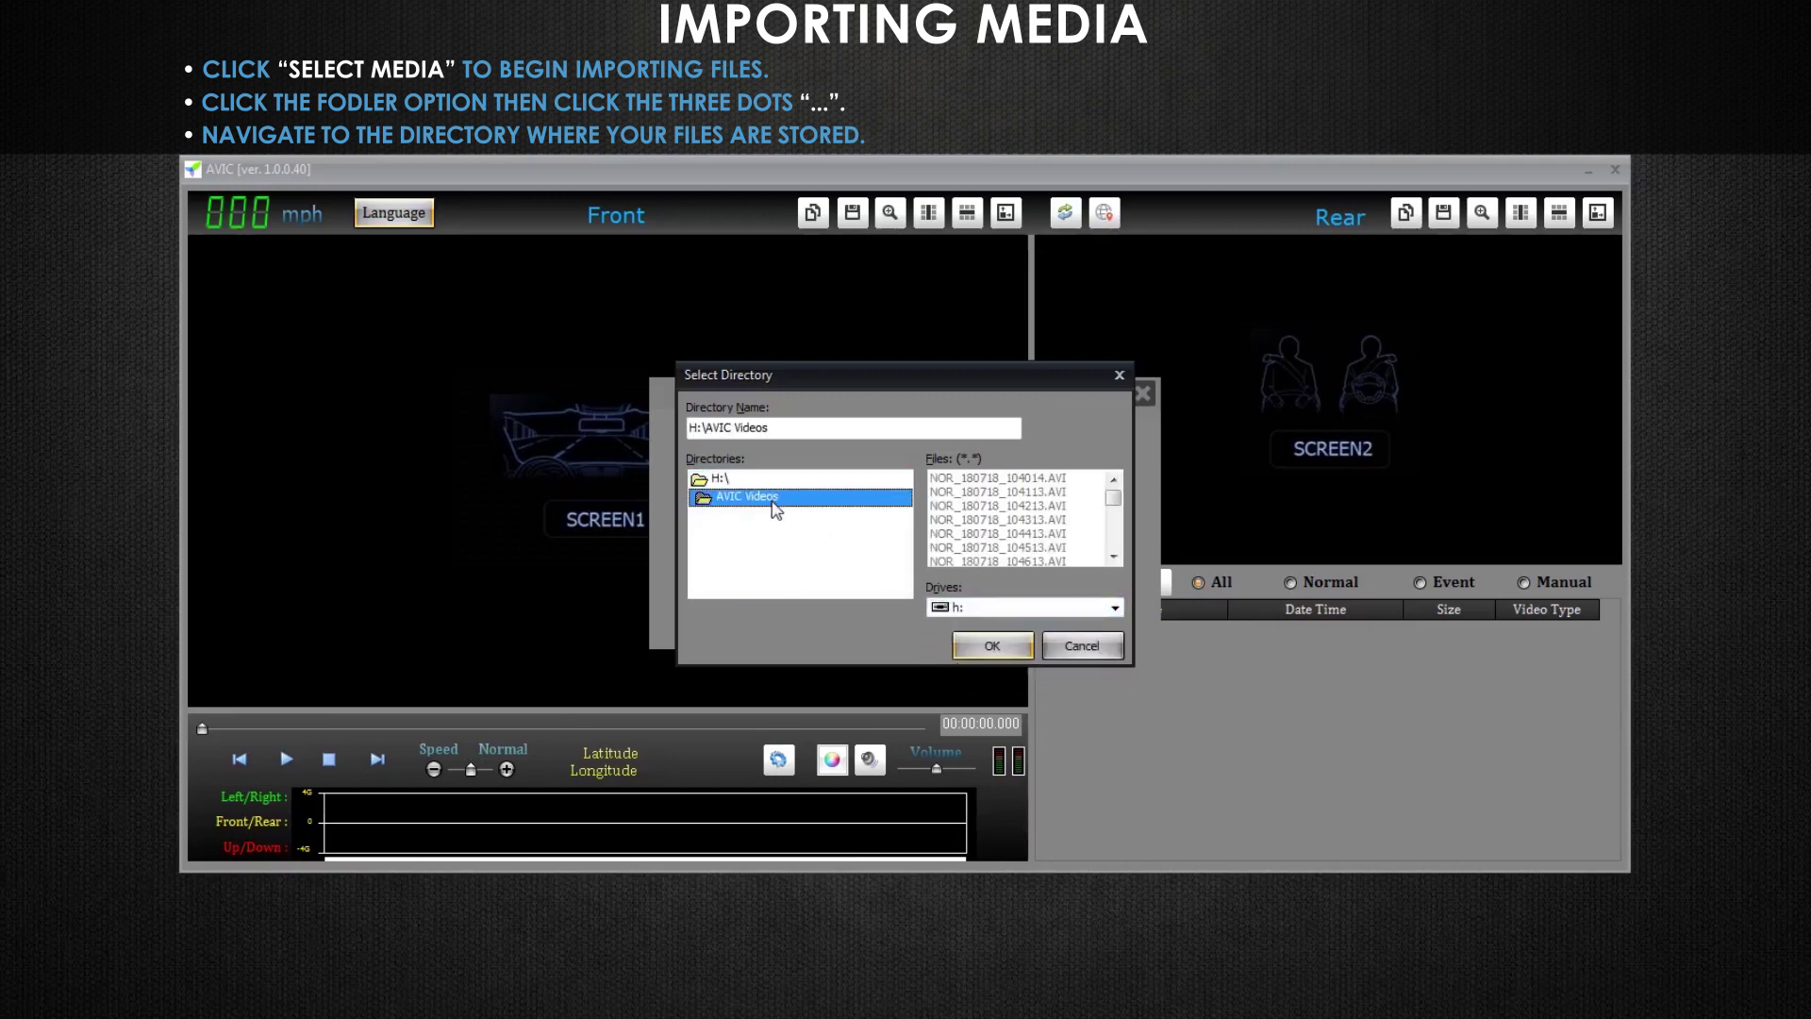
pyautogui.click(1022, 642)
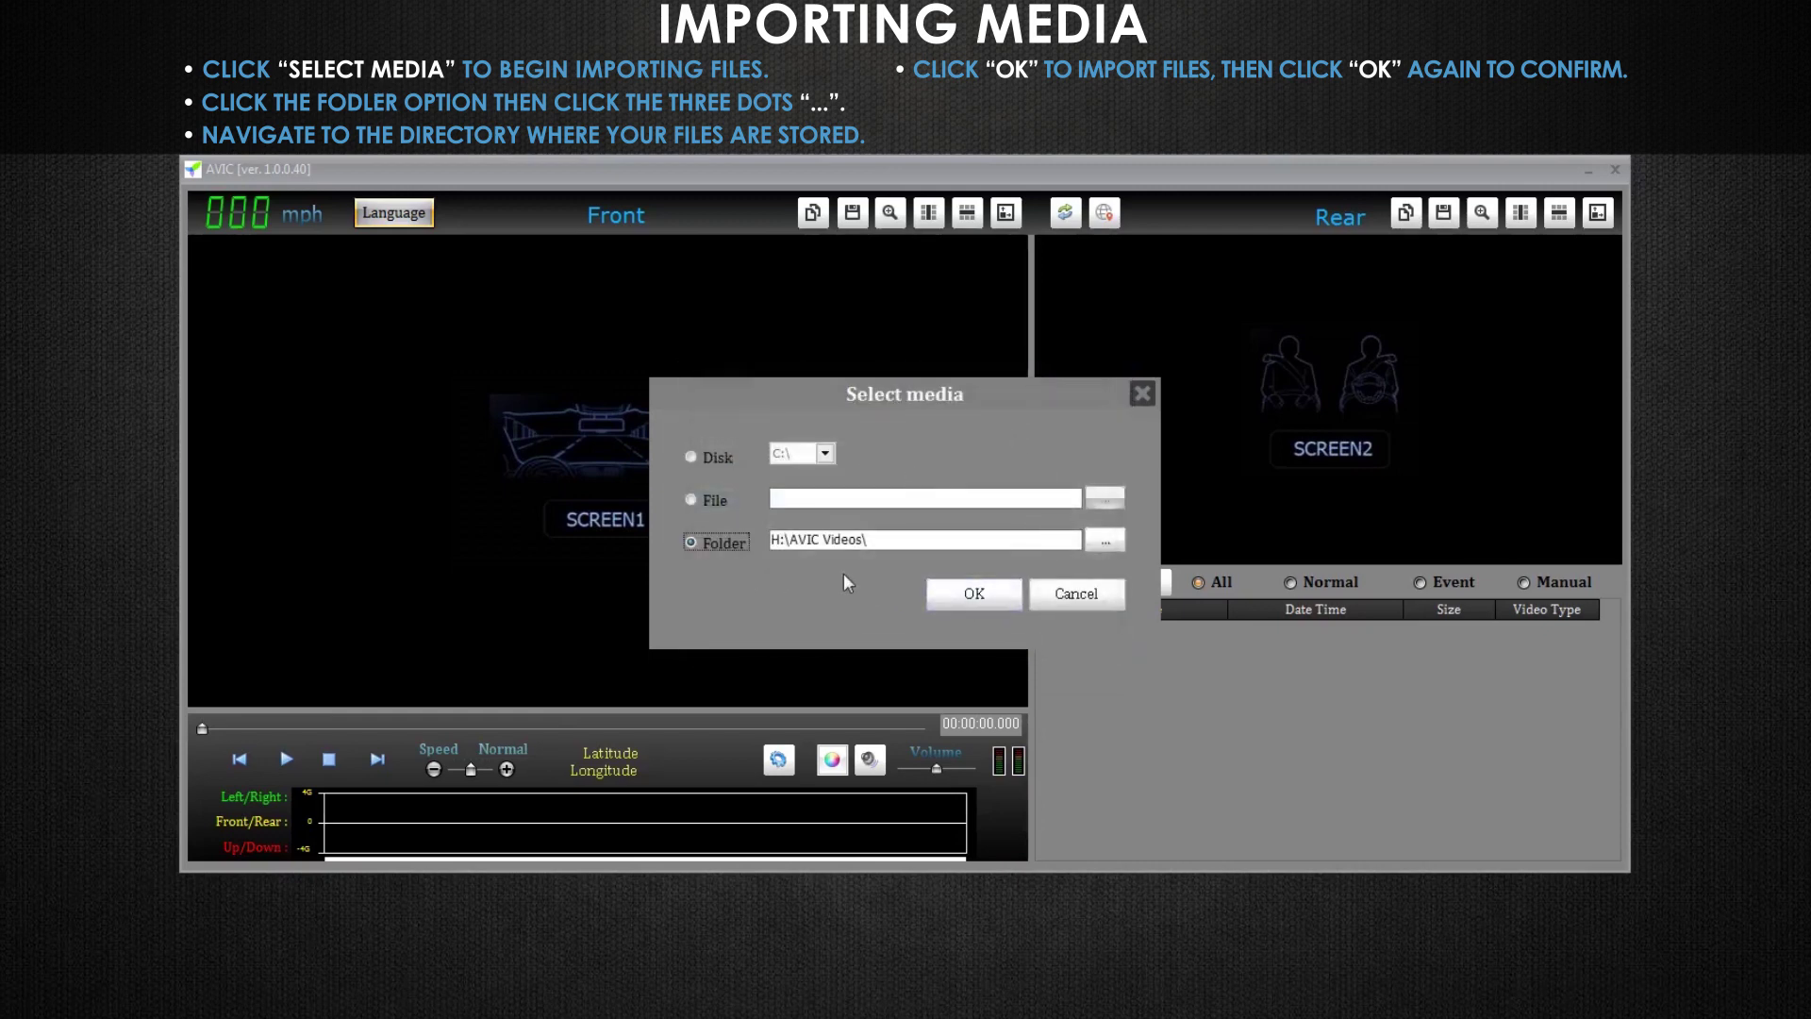
pyautogui.click(1011, 597)
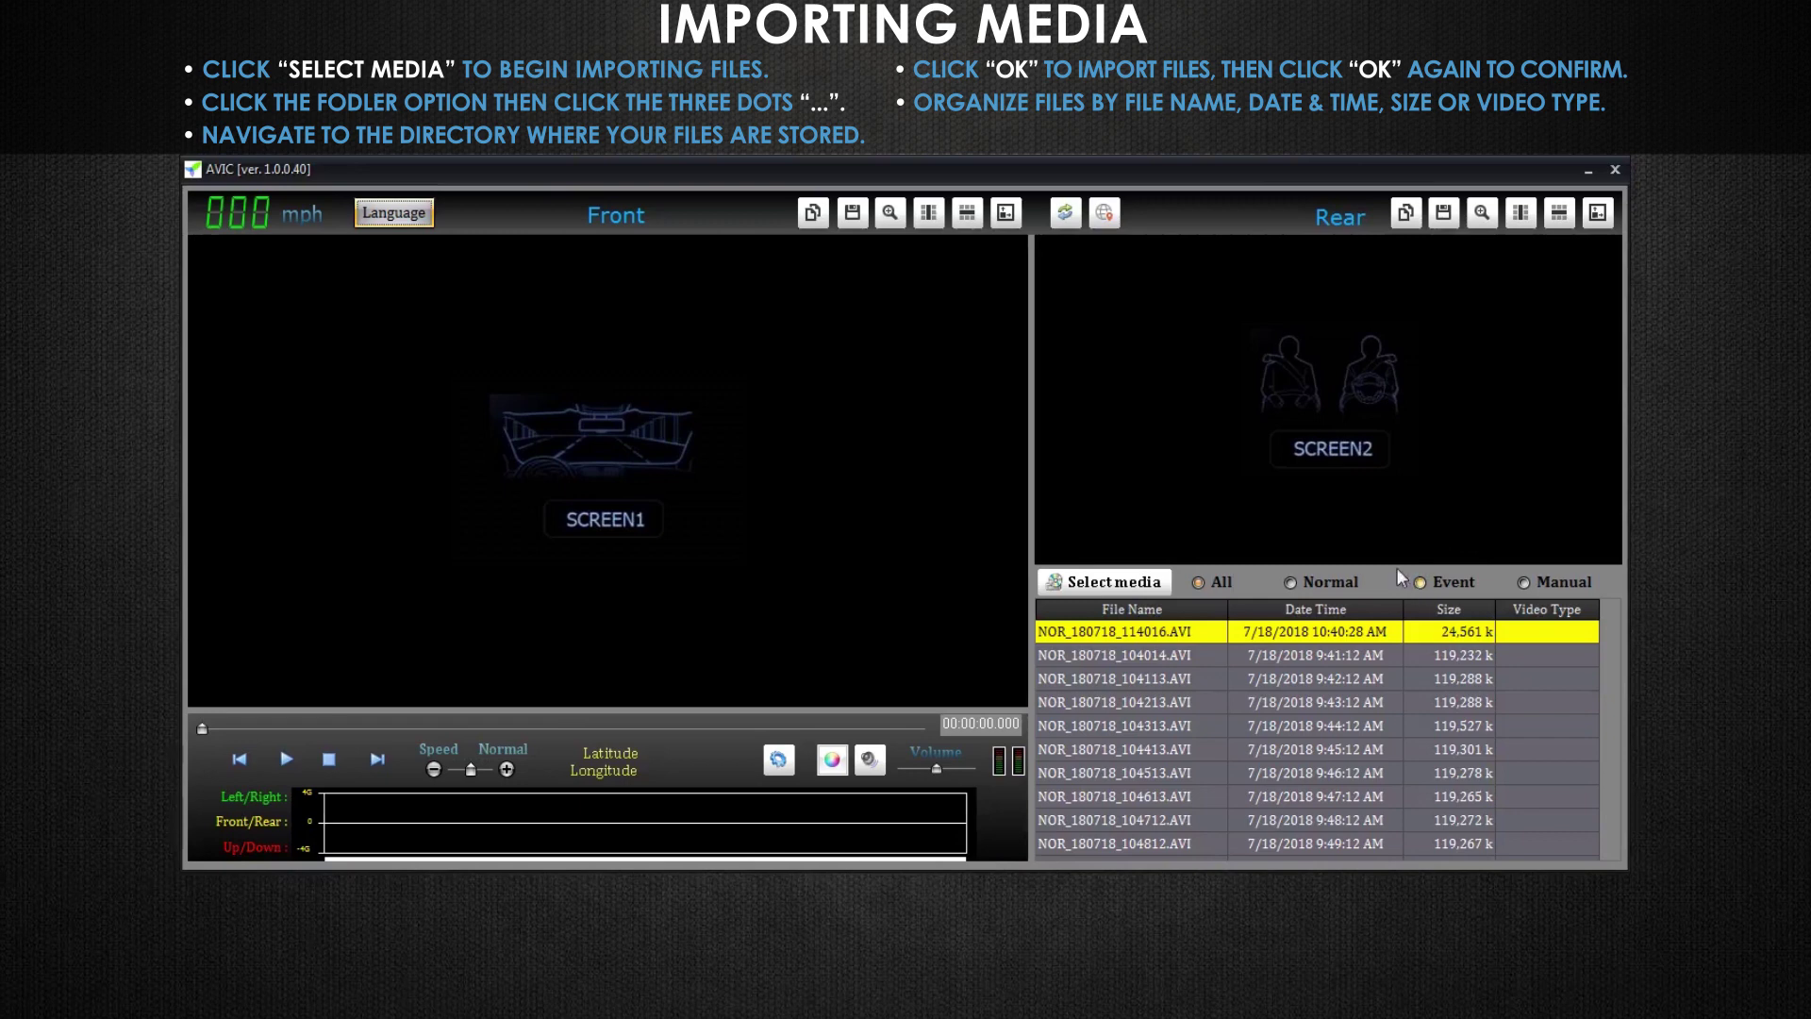
# Play NOR_180718_104712.AVI from the full file list, slow playback to -x0.1, and return it to Normal speed.
pyautogui.click(1196, 582)
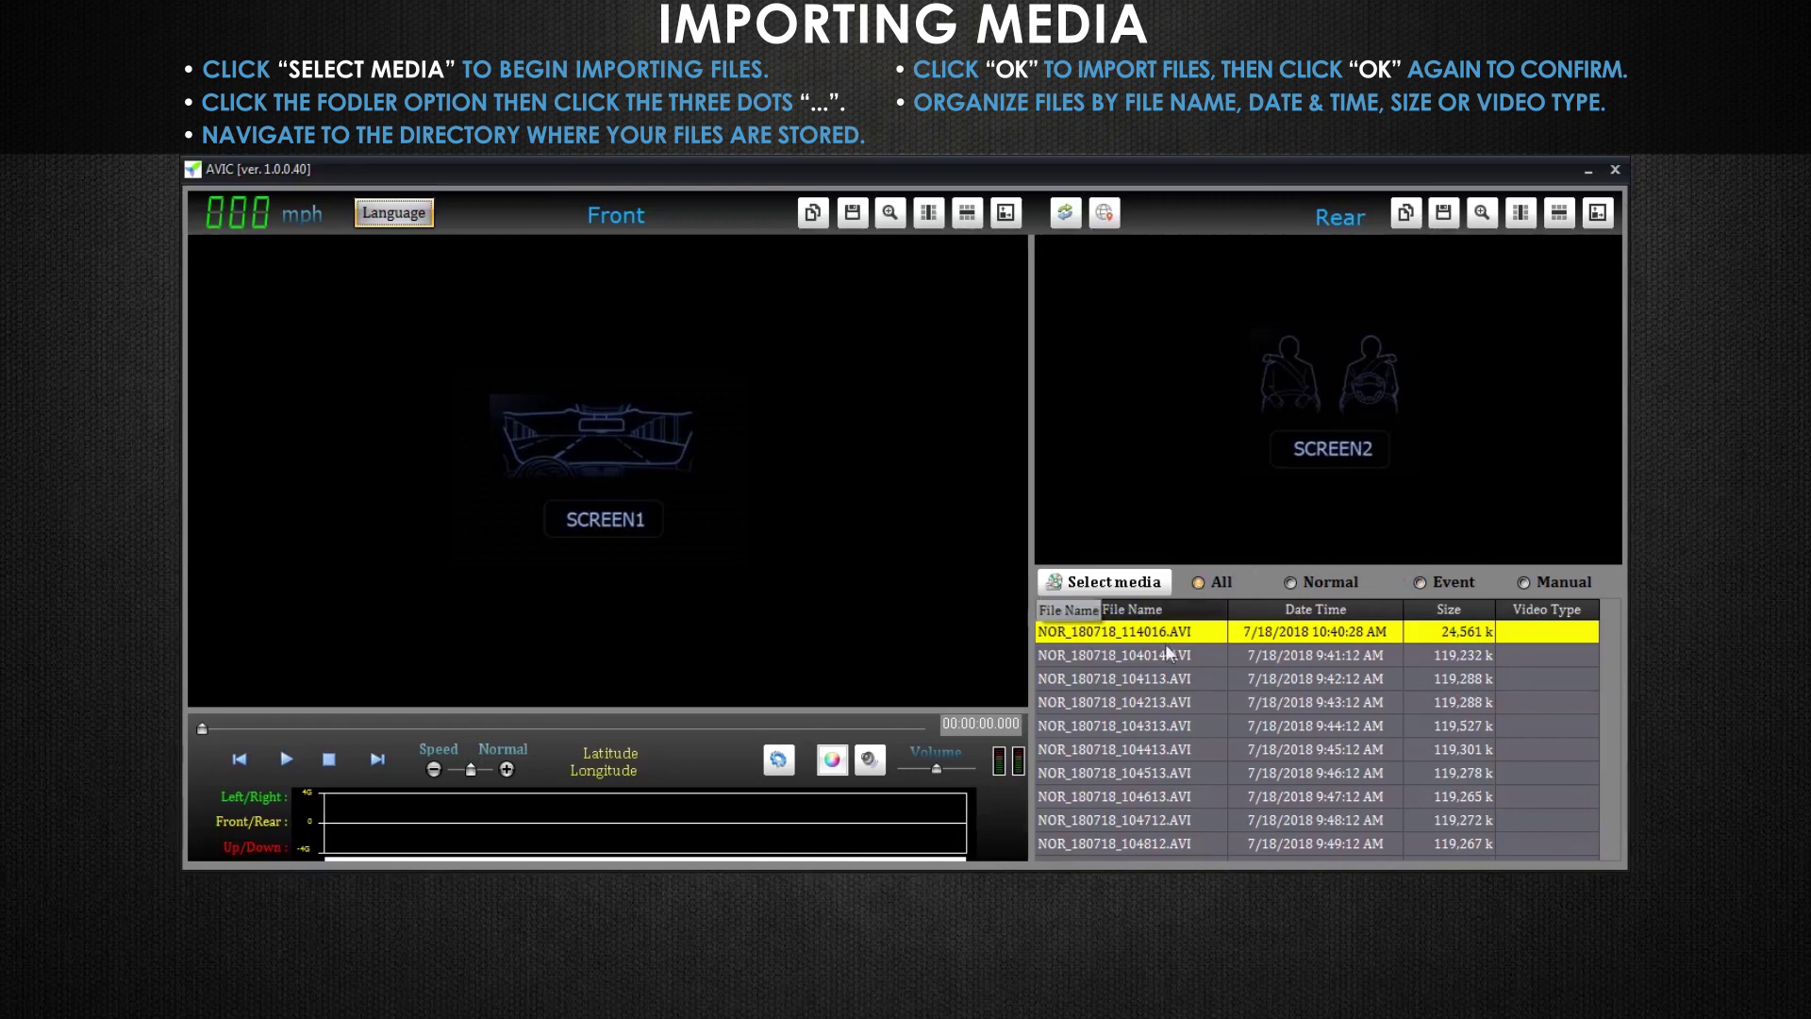
pyautogui.click(1061, 814)
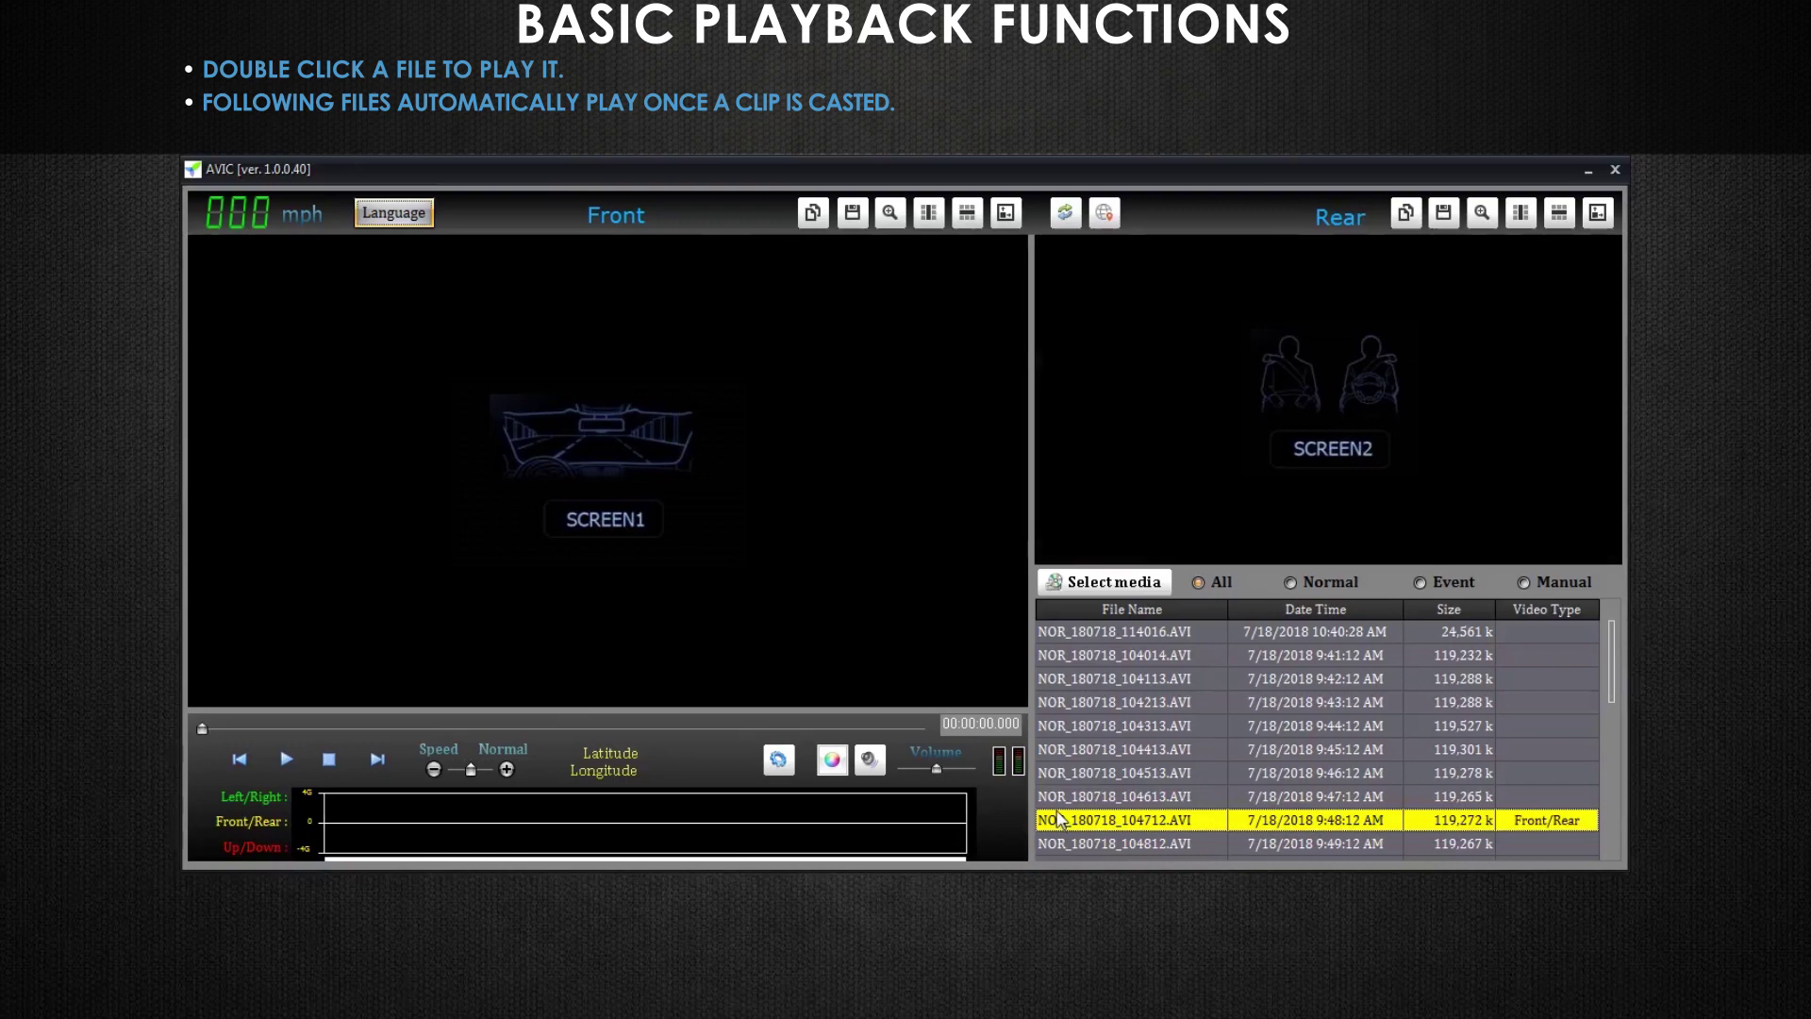
pyautogui.doubleClick(1058, 818)
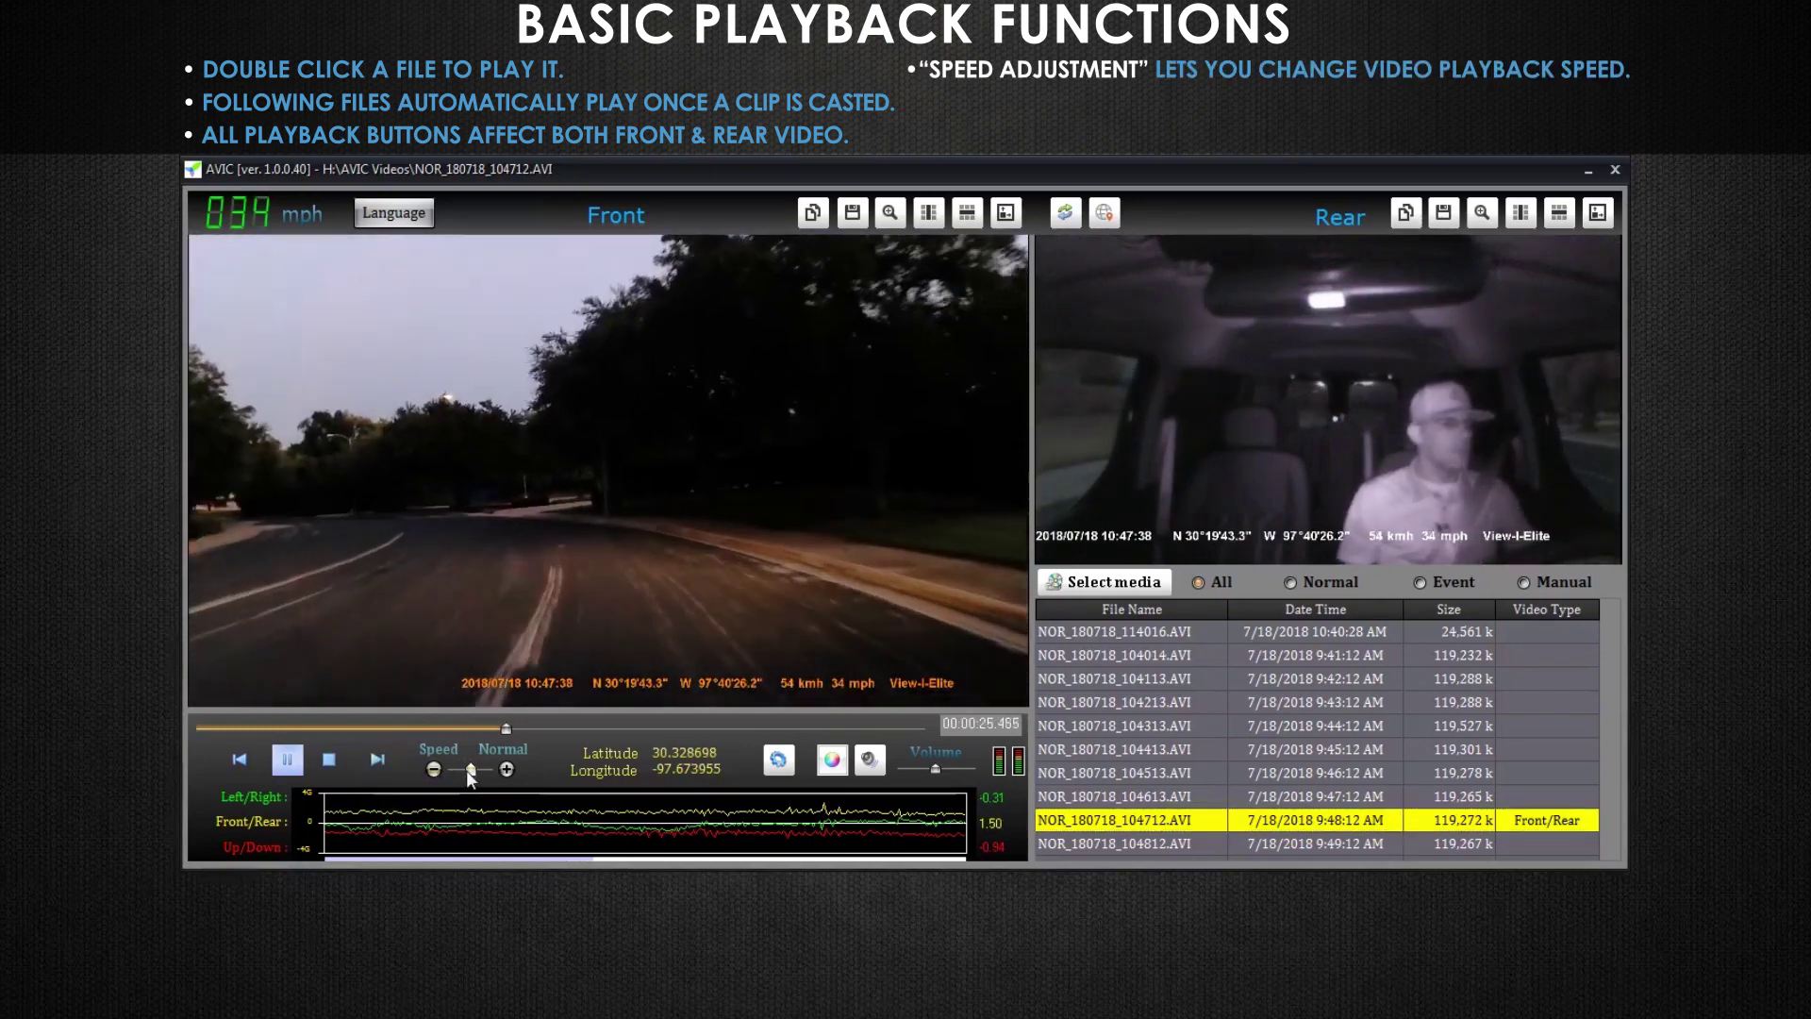
pyautogui.moveTo(466, 770); pyautogui.dragTo(454, 779)
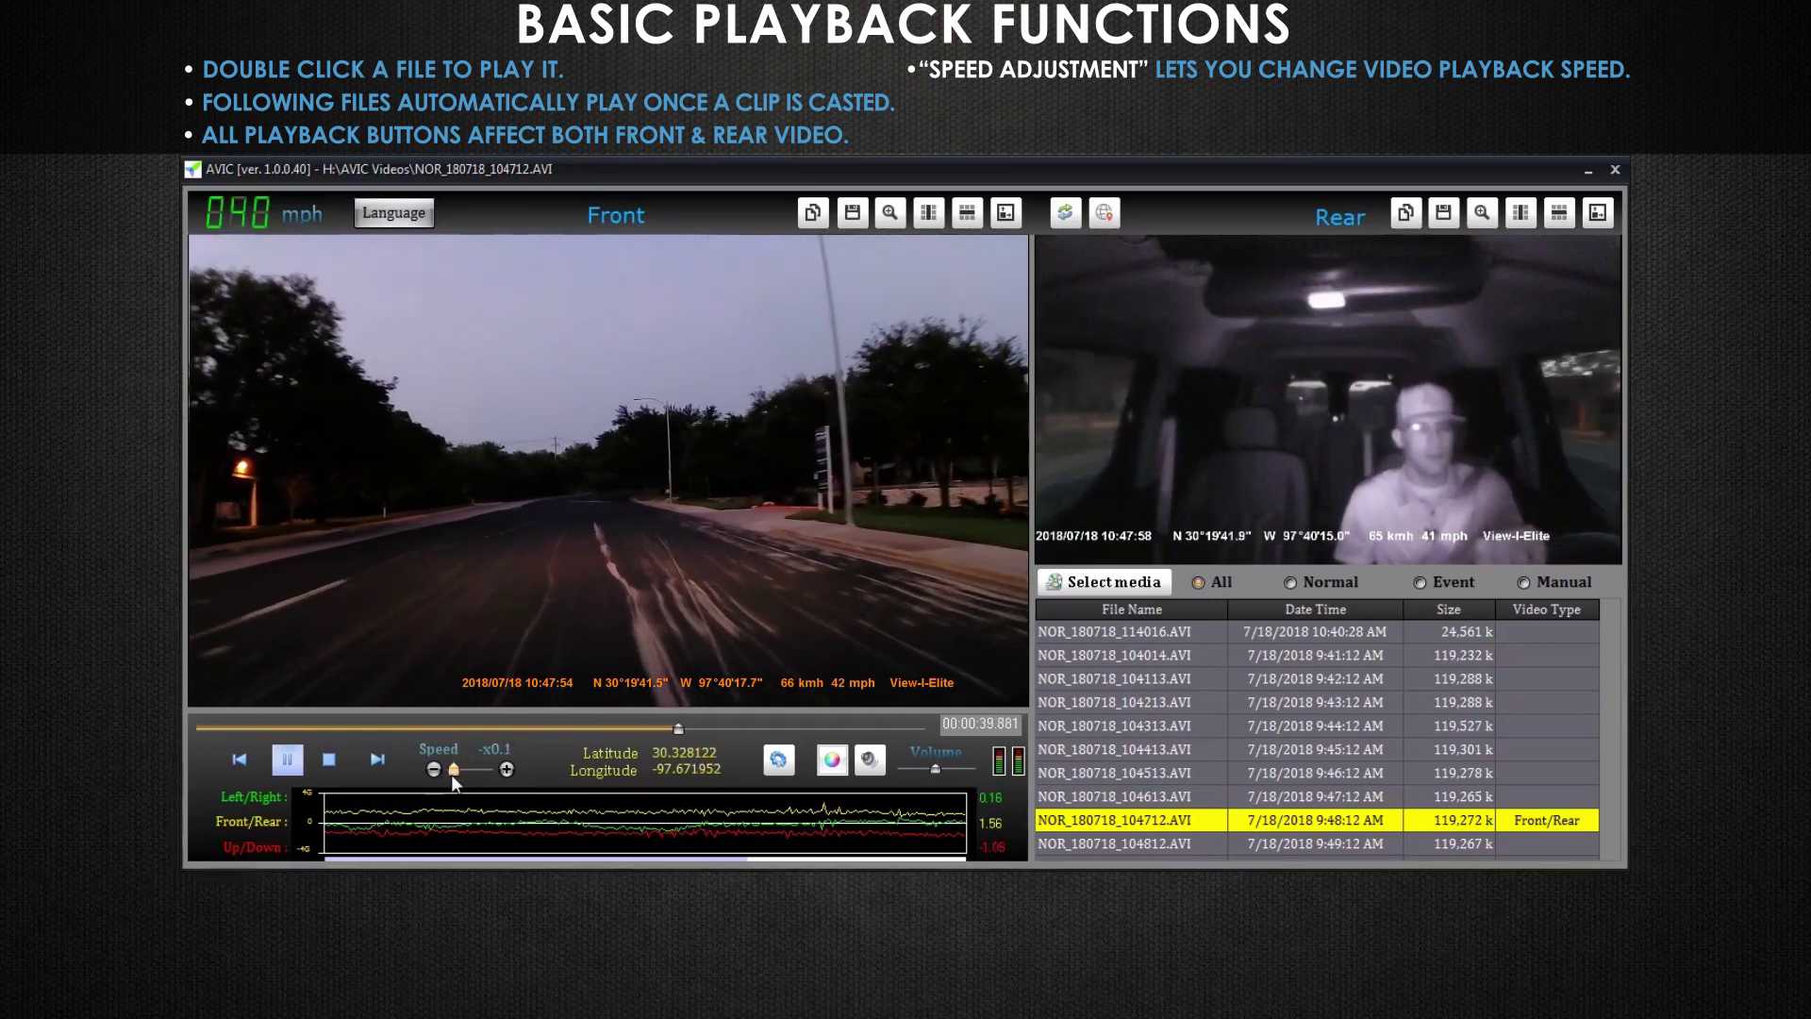
pyautogui.moveTo(450, 773); pyautogui.dragTo(483, 785)
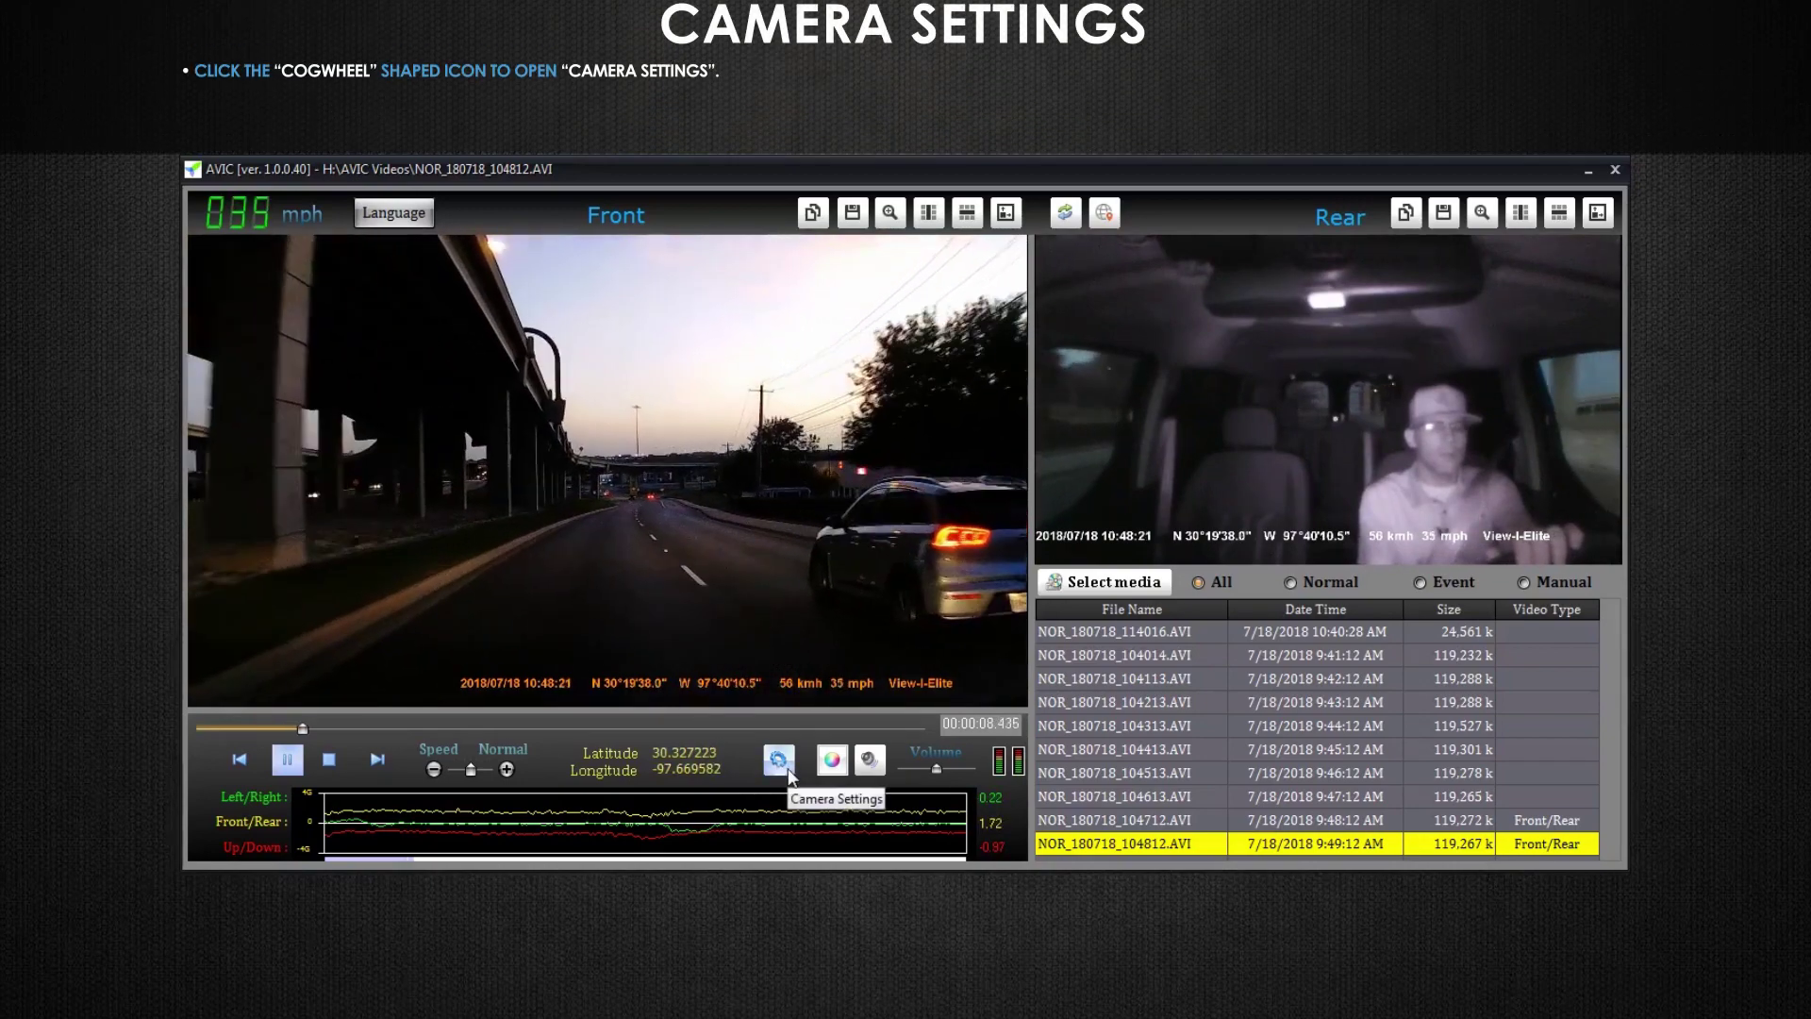
# Open the camera settings and try the km/h and knots speed units, returning the selection to mph.
pyautogui.click(788, 768)
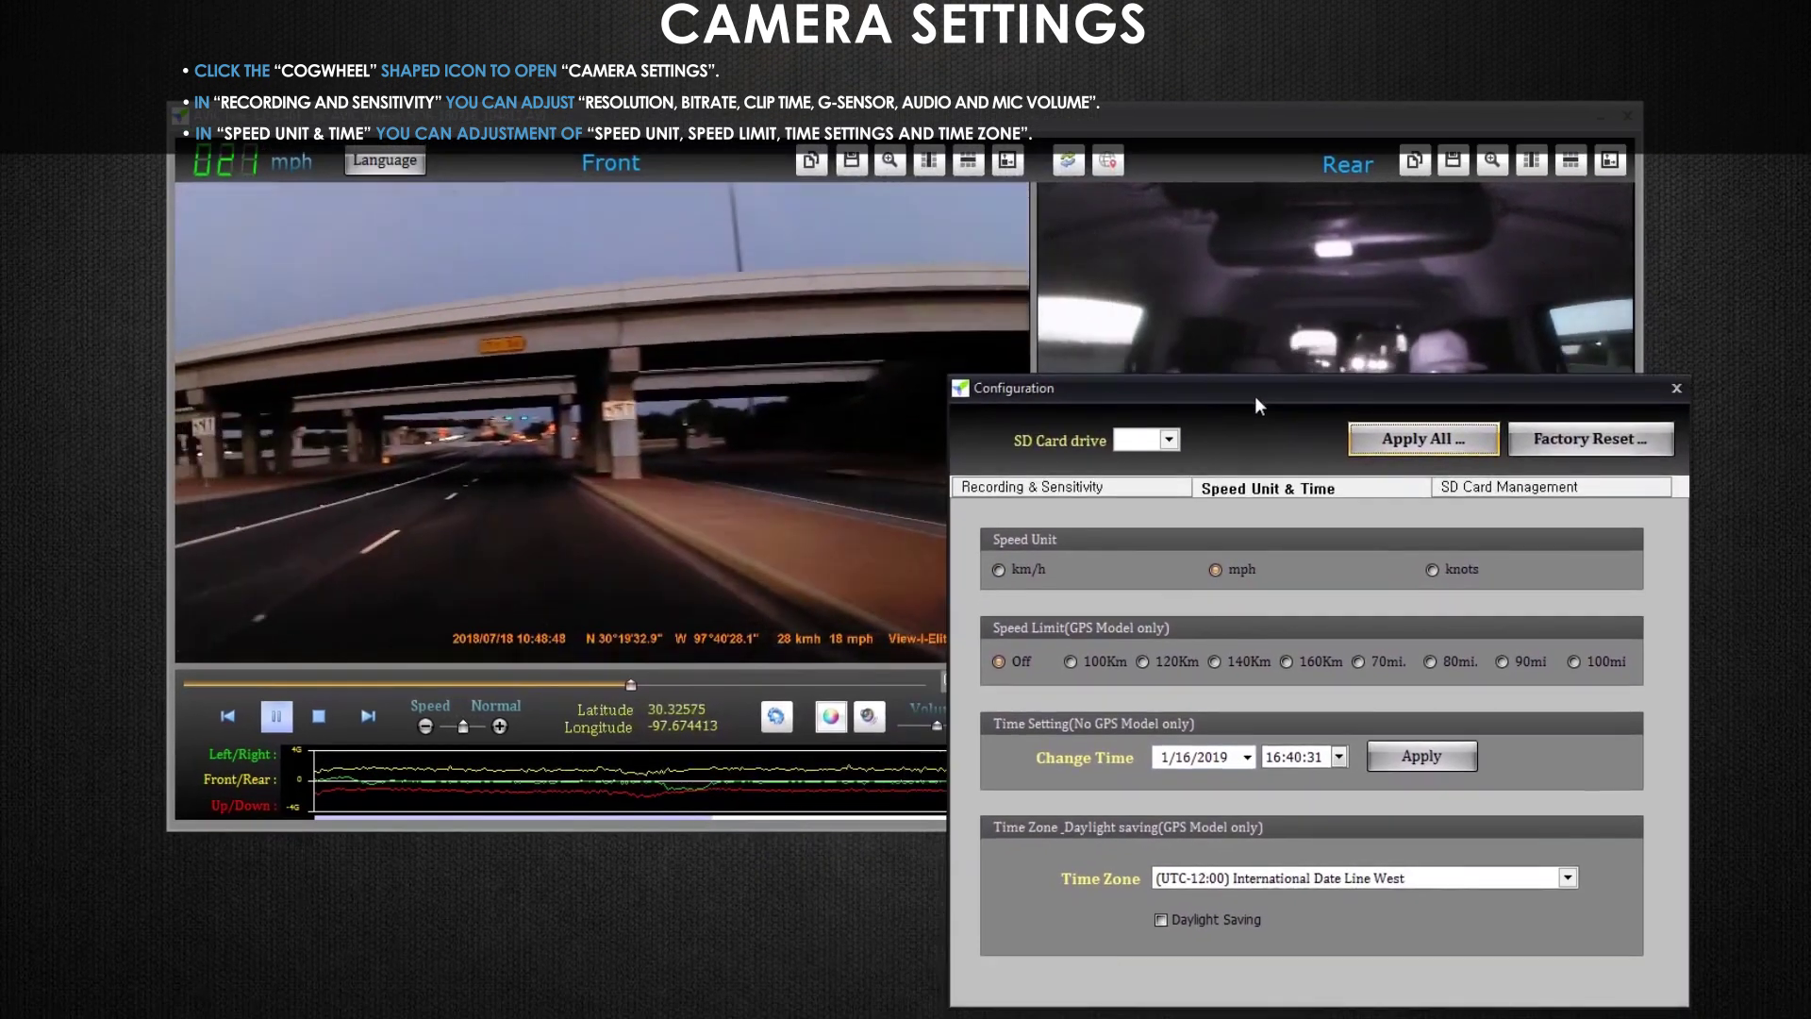
pyautogui.click(997, 570)
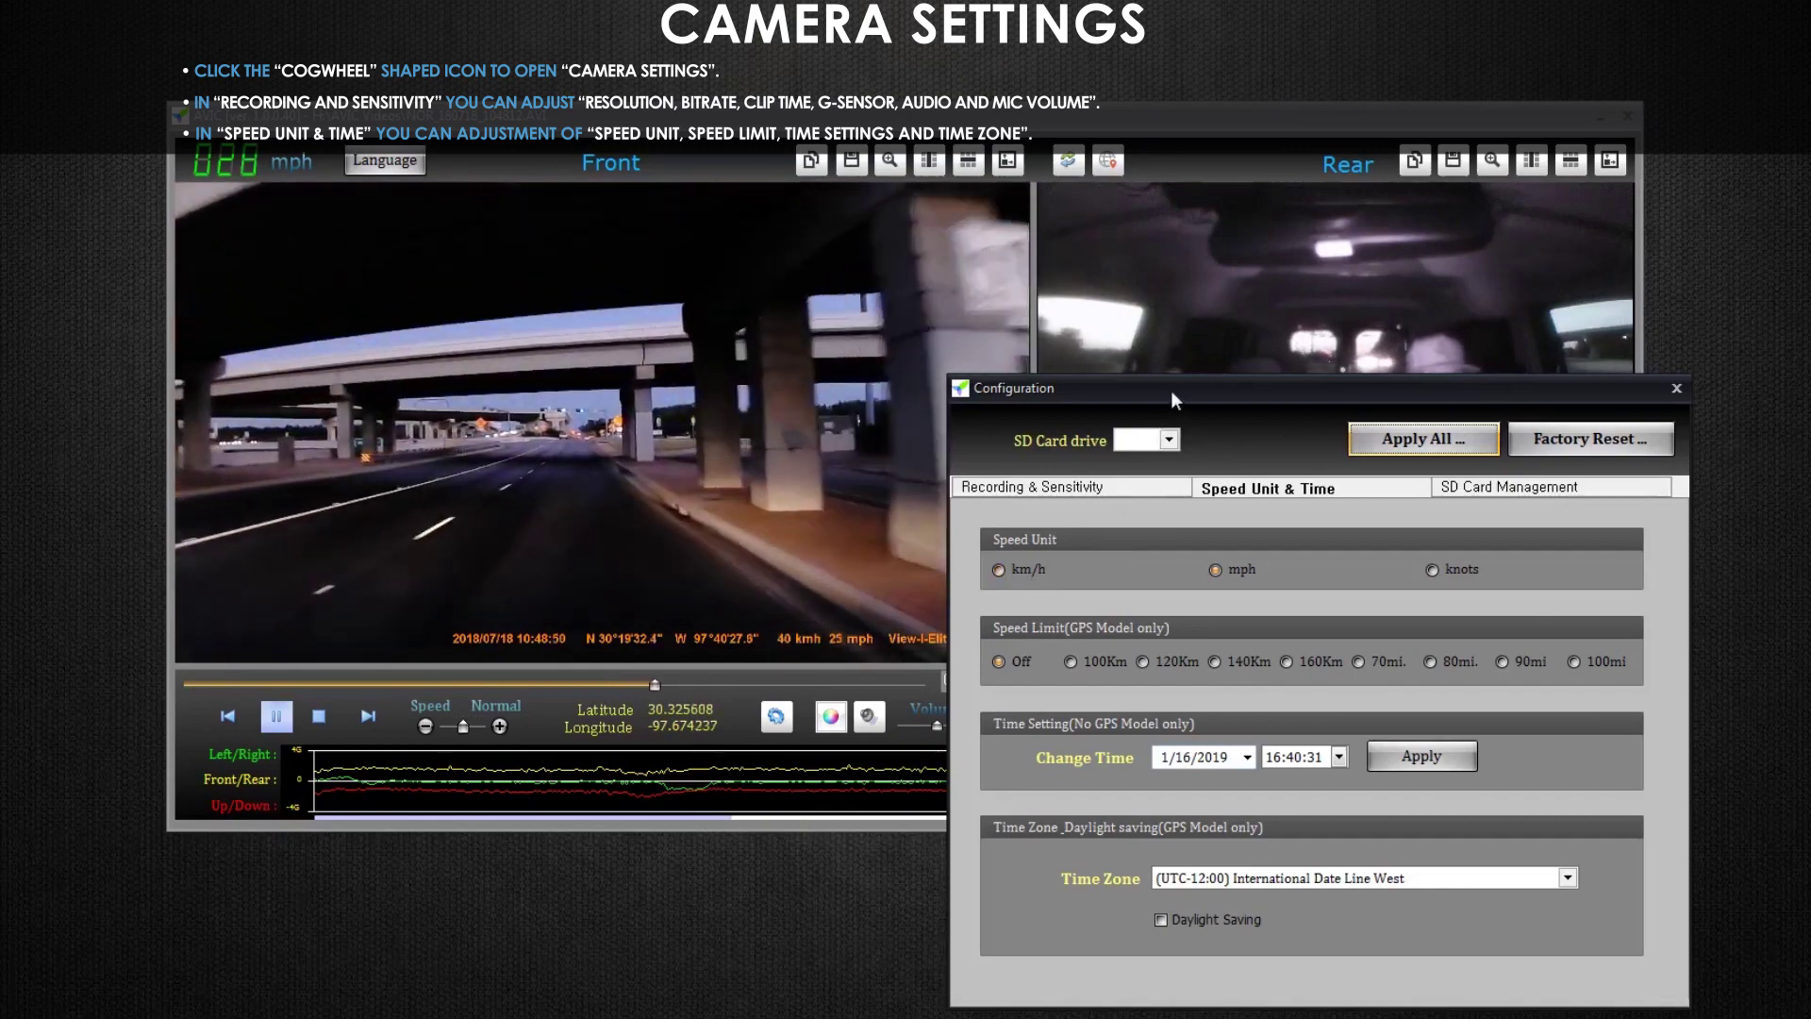
pyautogui.moveTo(1169, 391); pyautogui.dragTo(1245, 388)
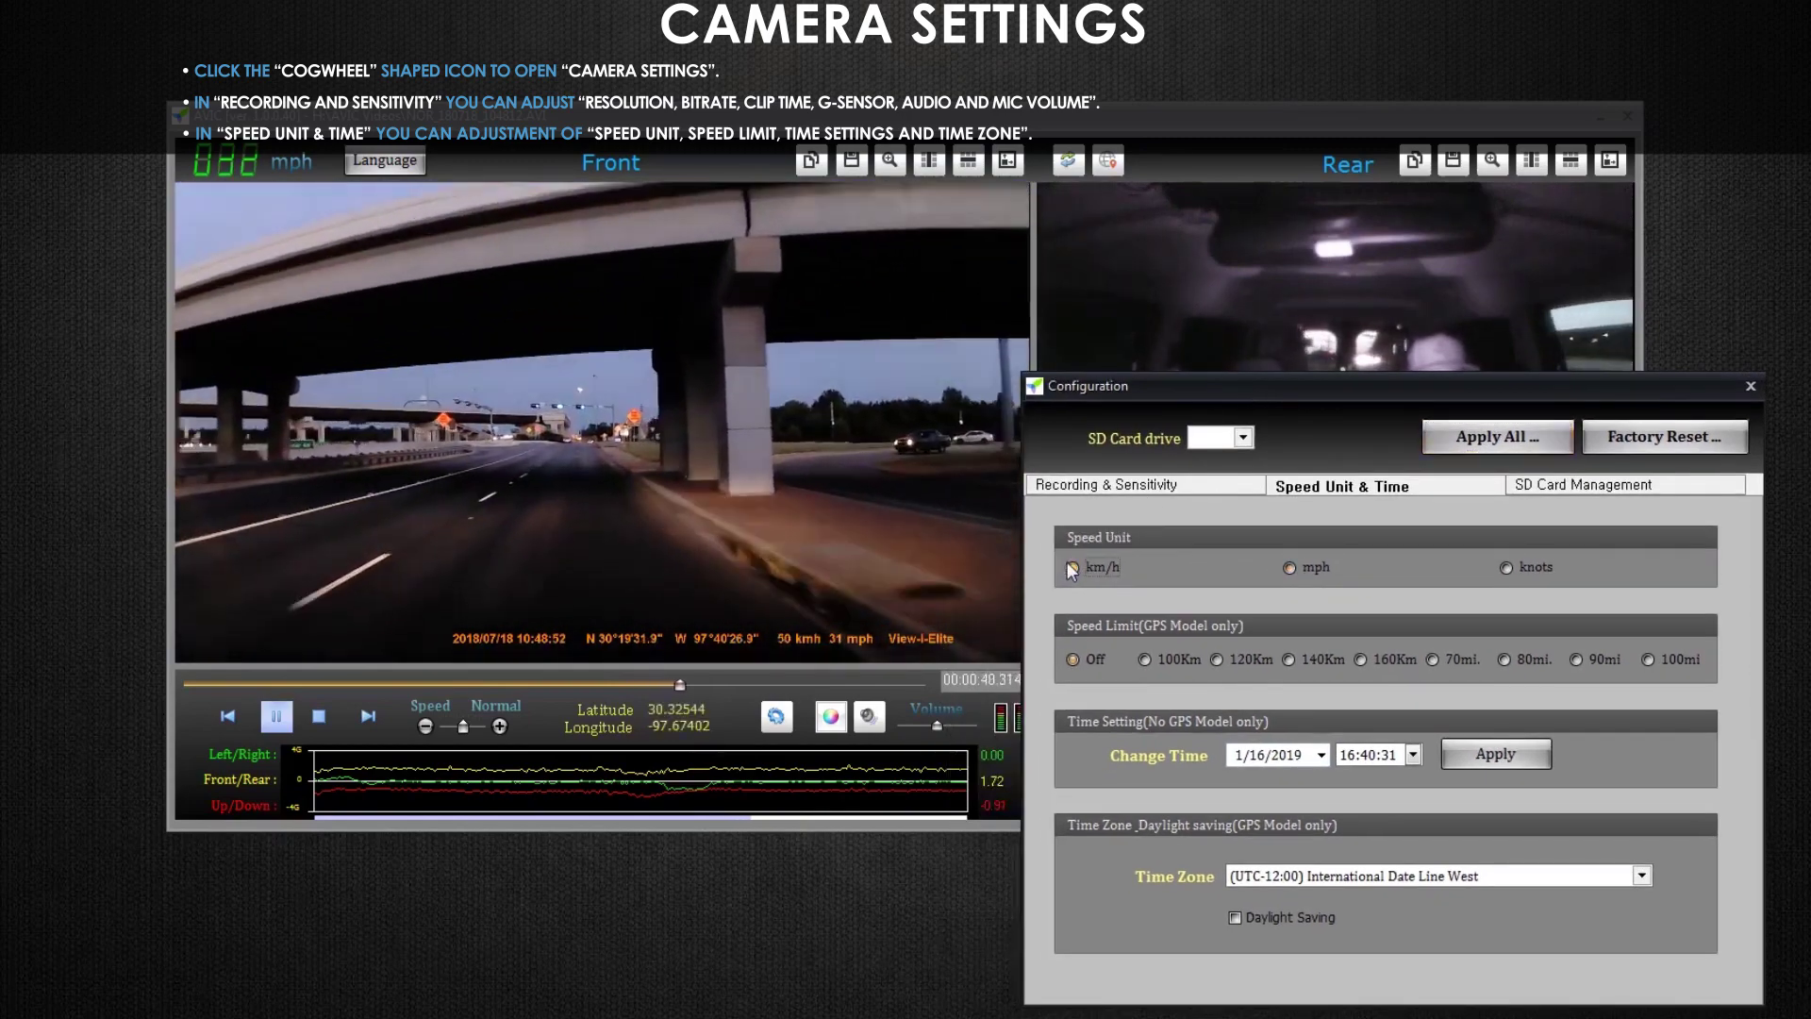
pyautogui.click(1298, 566)
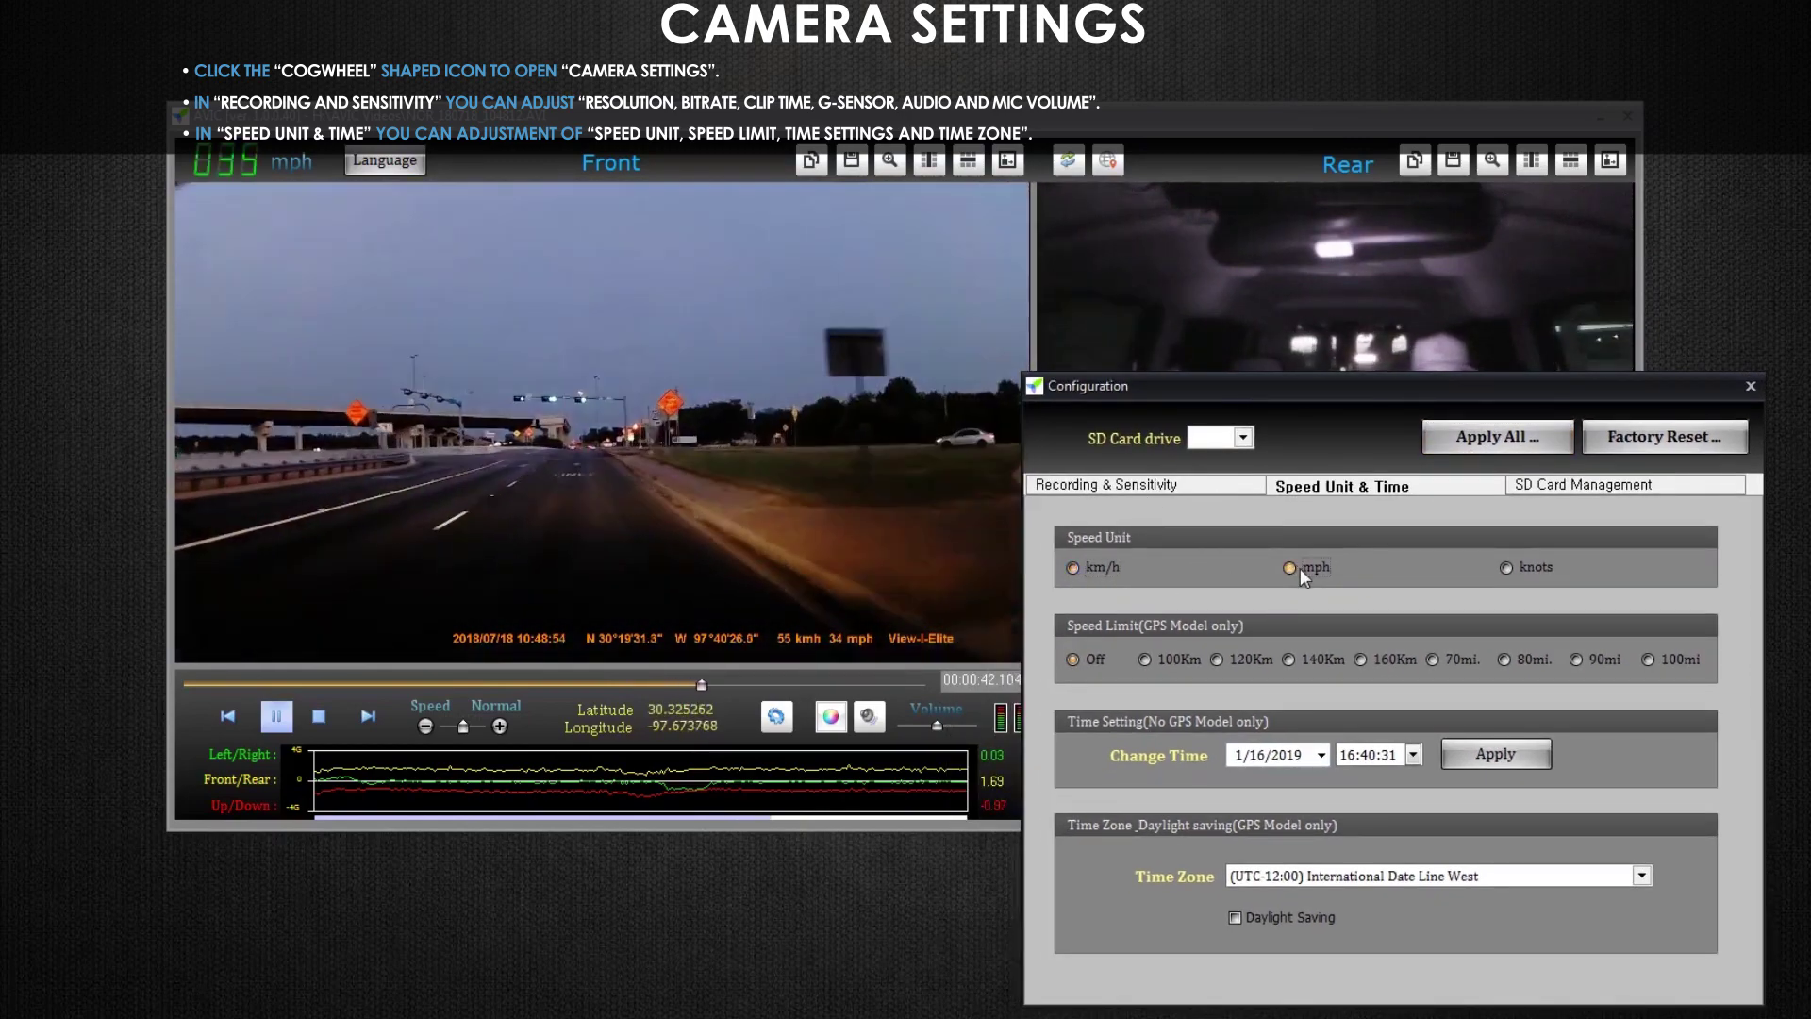
pyautogui.click(1521, 568)
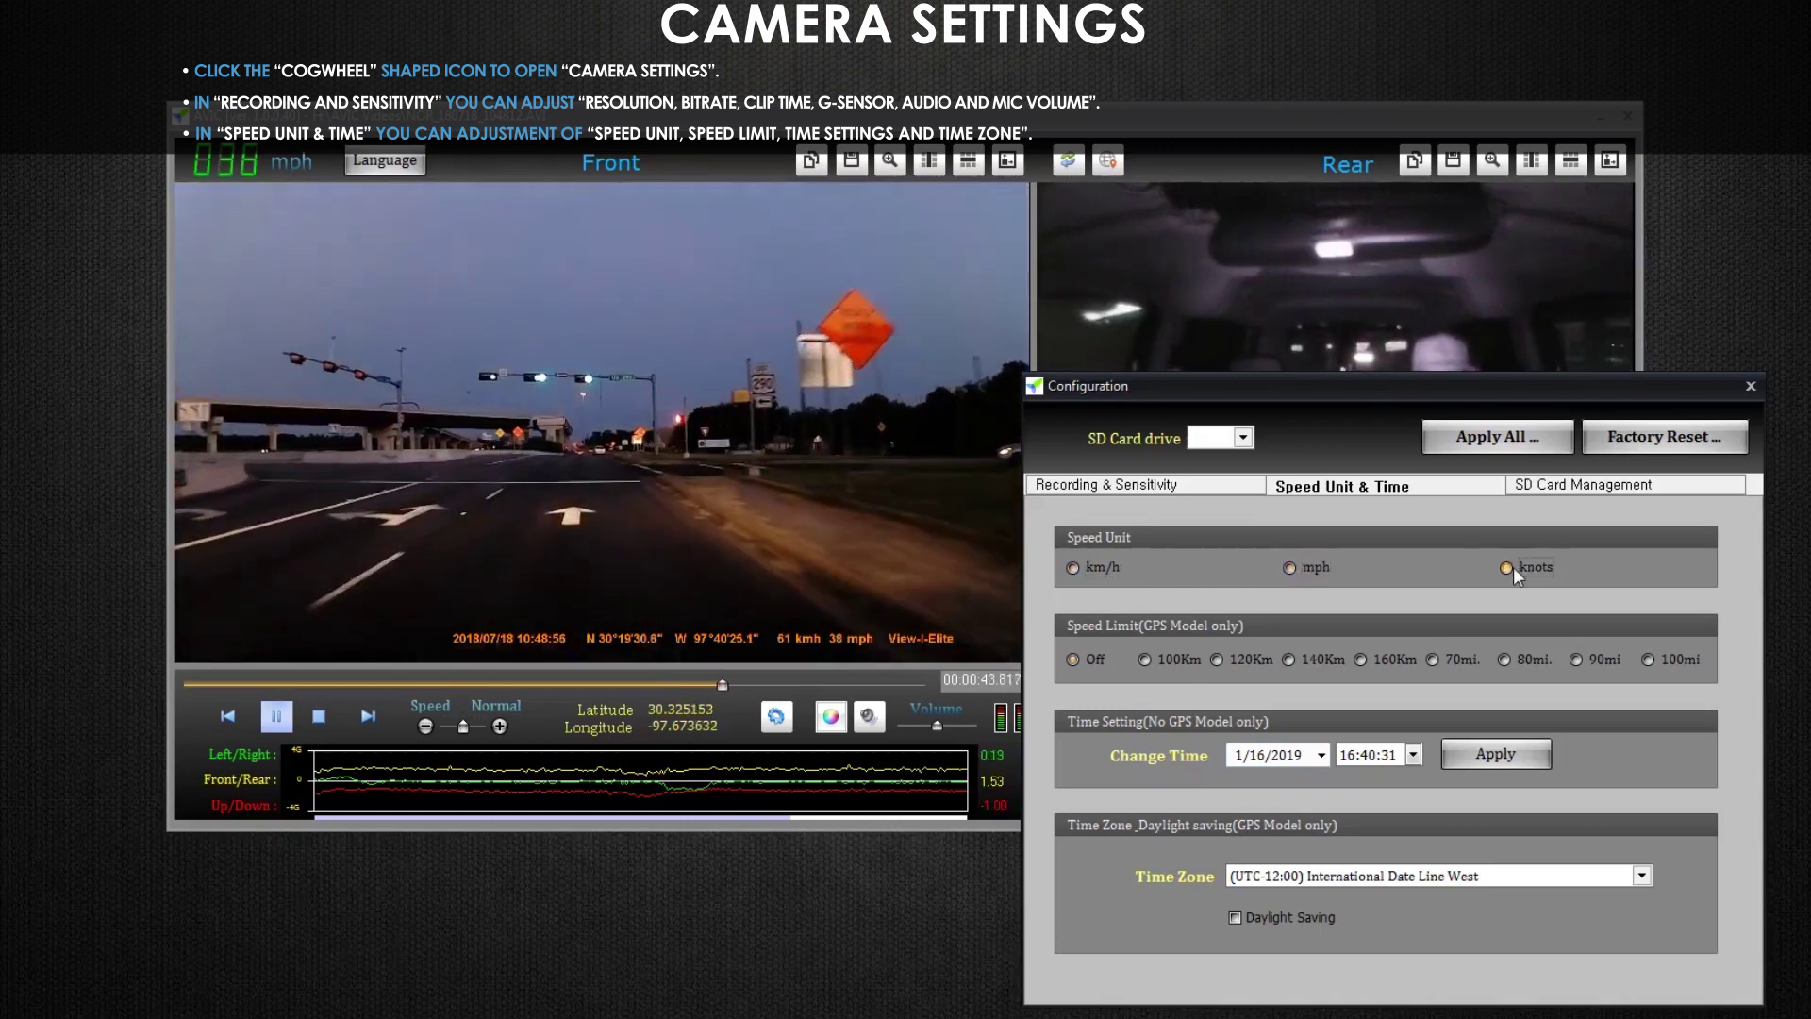
pyautogui.click(1289, 568)
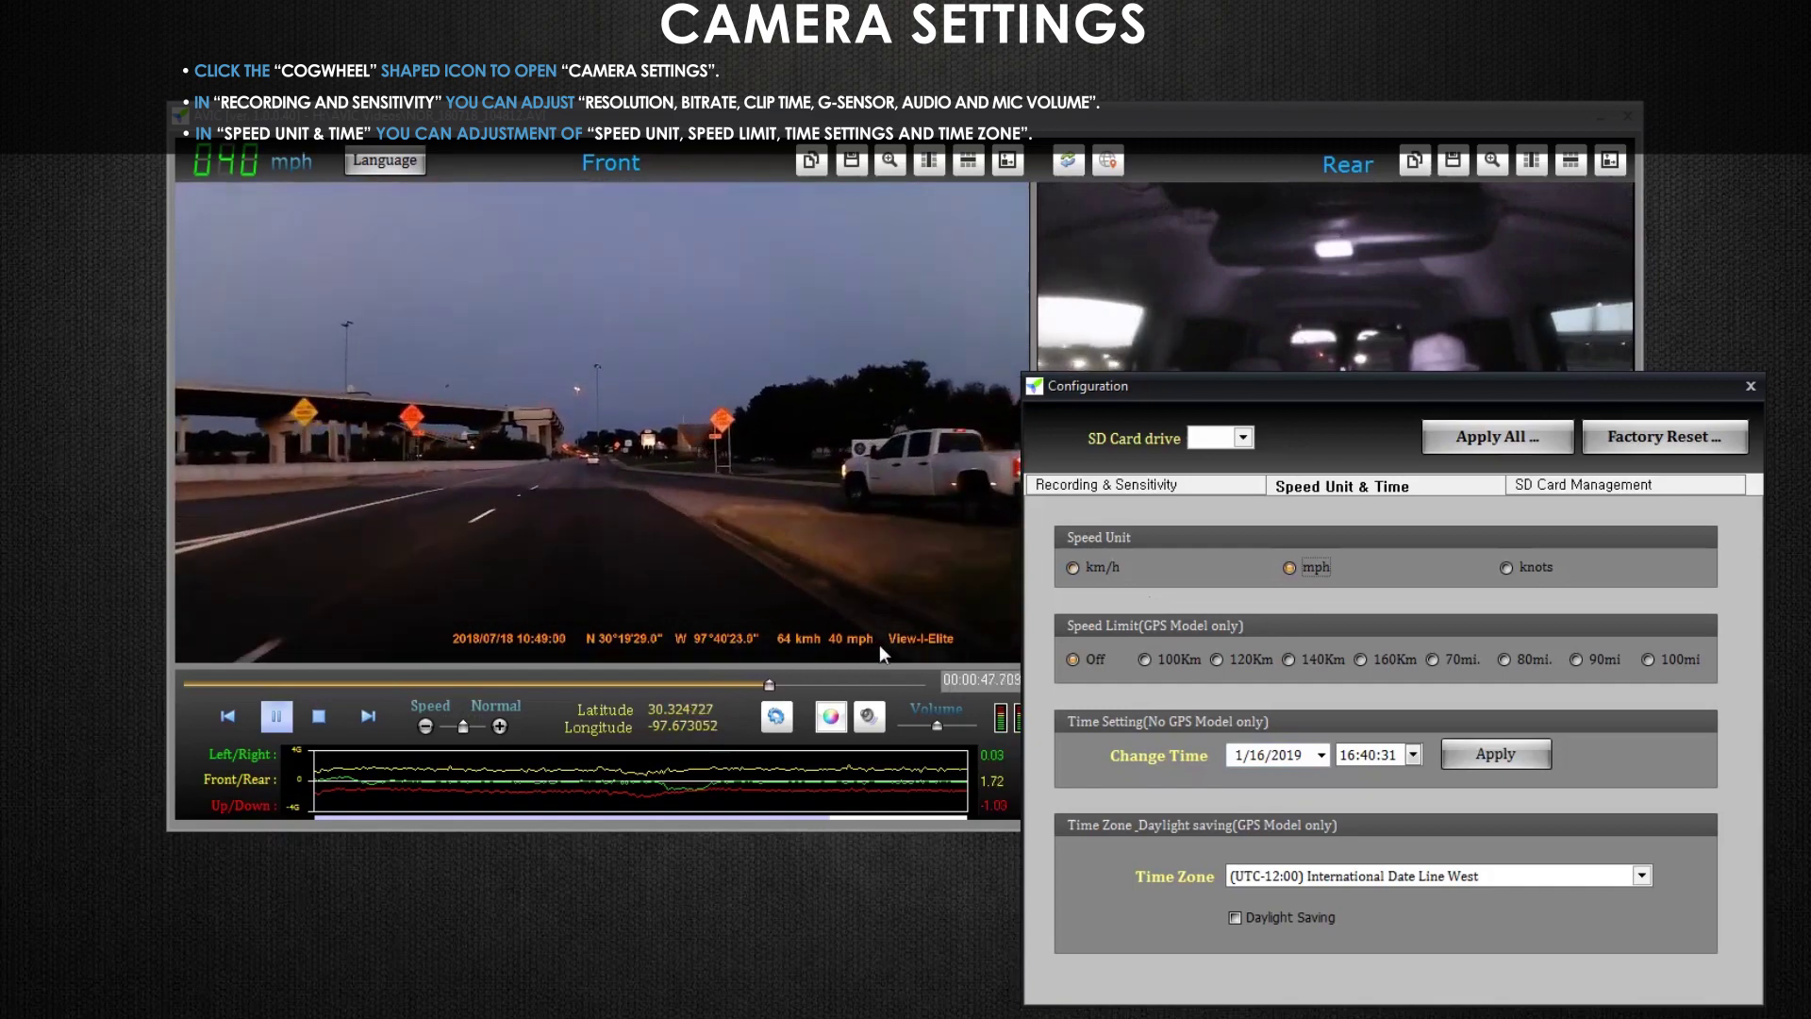
pyautogui.moveTo(1315, 388); pyautogui.dragTo(784, 246)
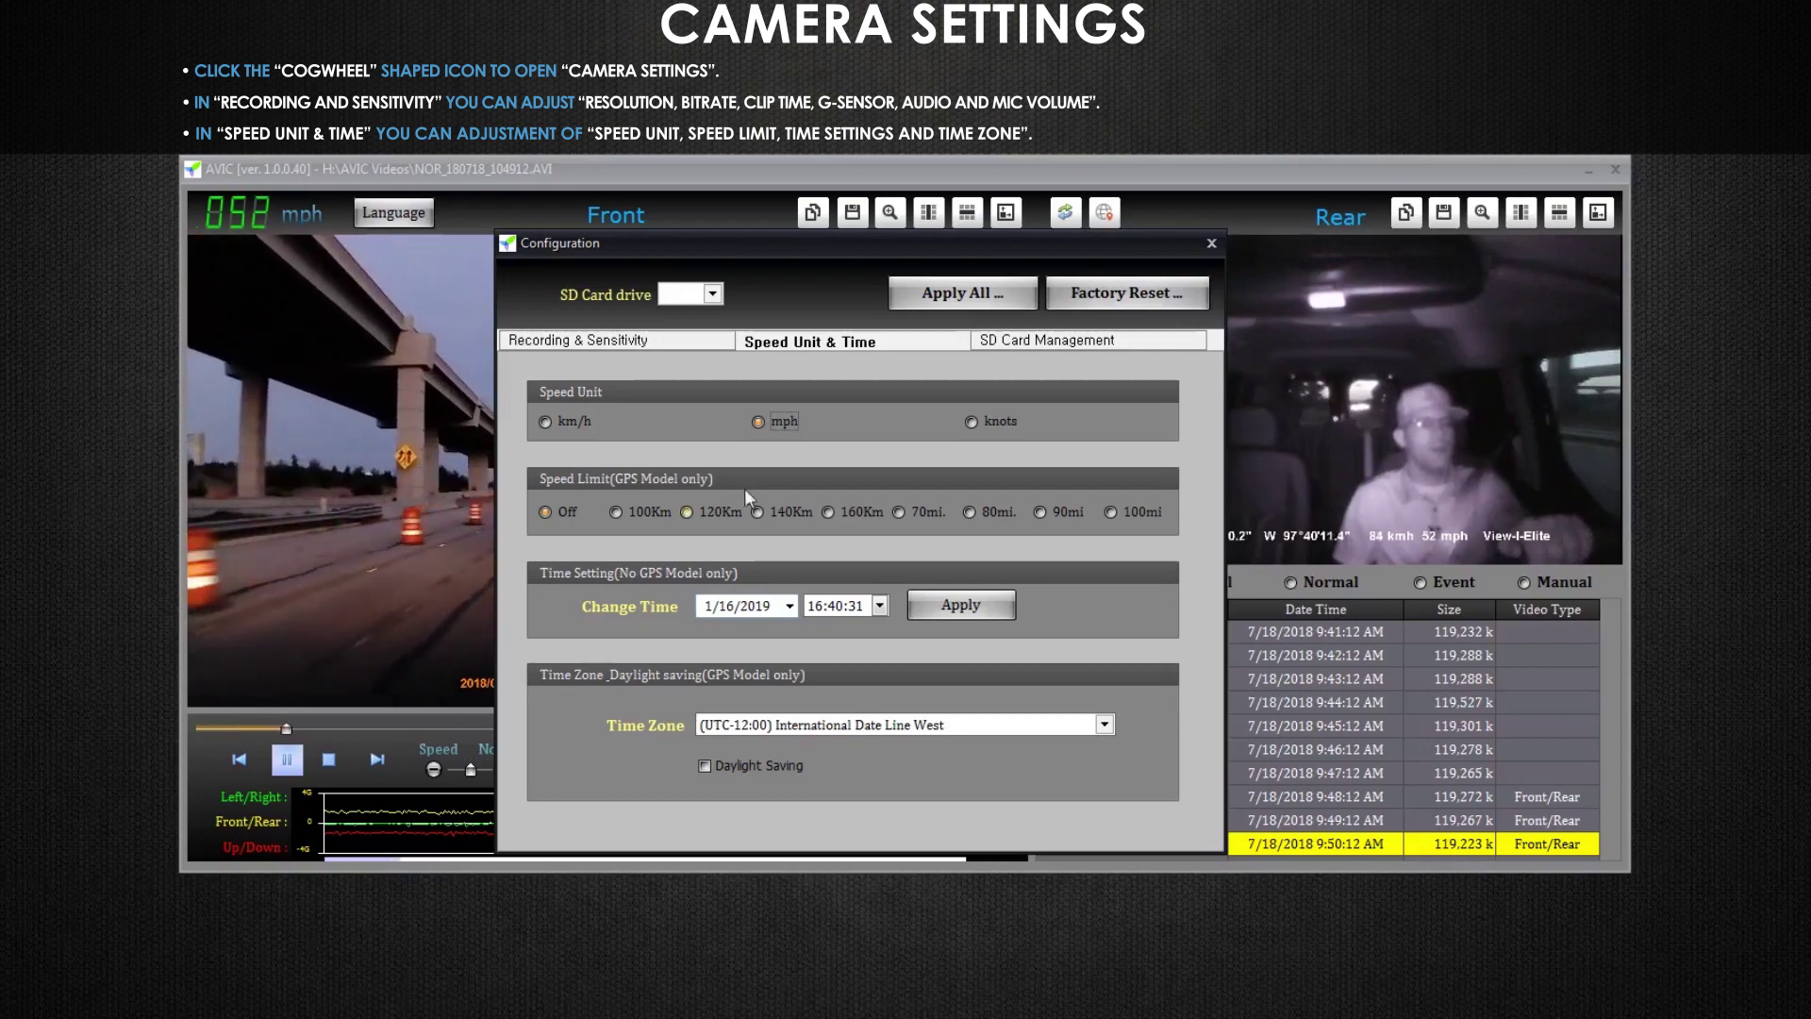
# Try the Normal and Event Recording memory allocations for the SD card, return to Drive Recording, and close the camera settings.
pyautogui.click(978, 345)
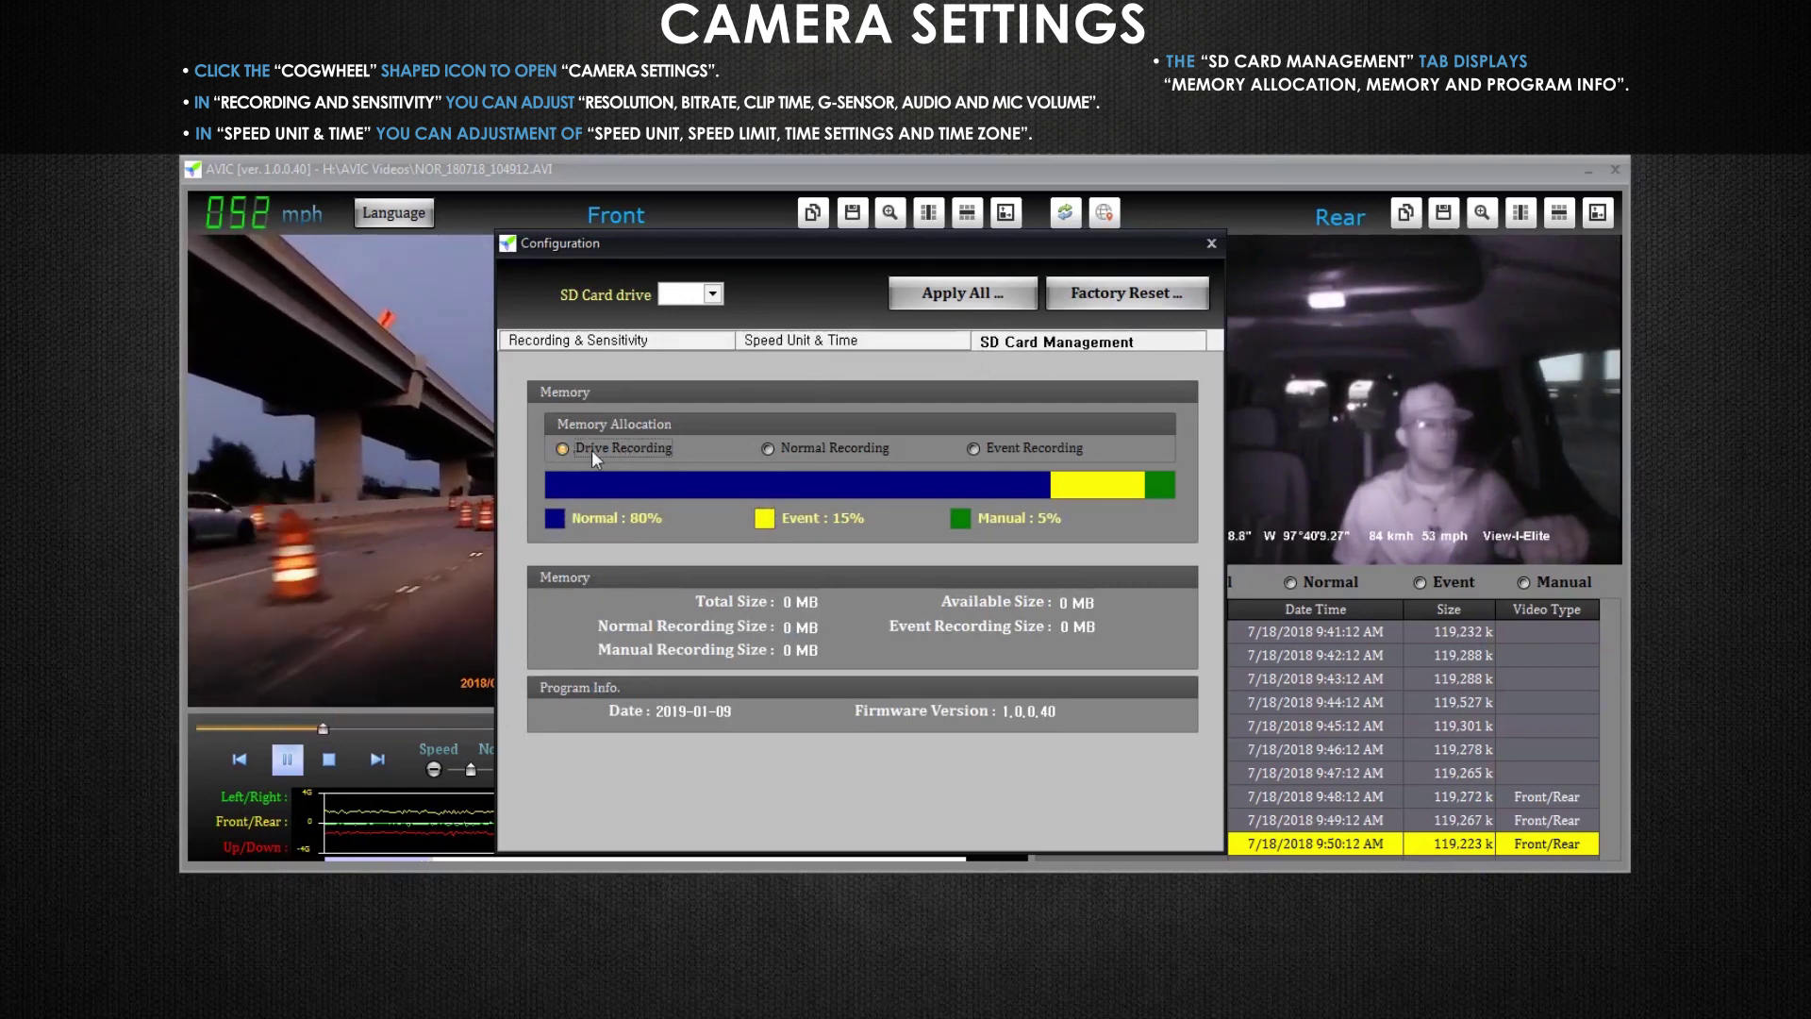
pyautogui.click(767, 448)
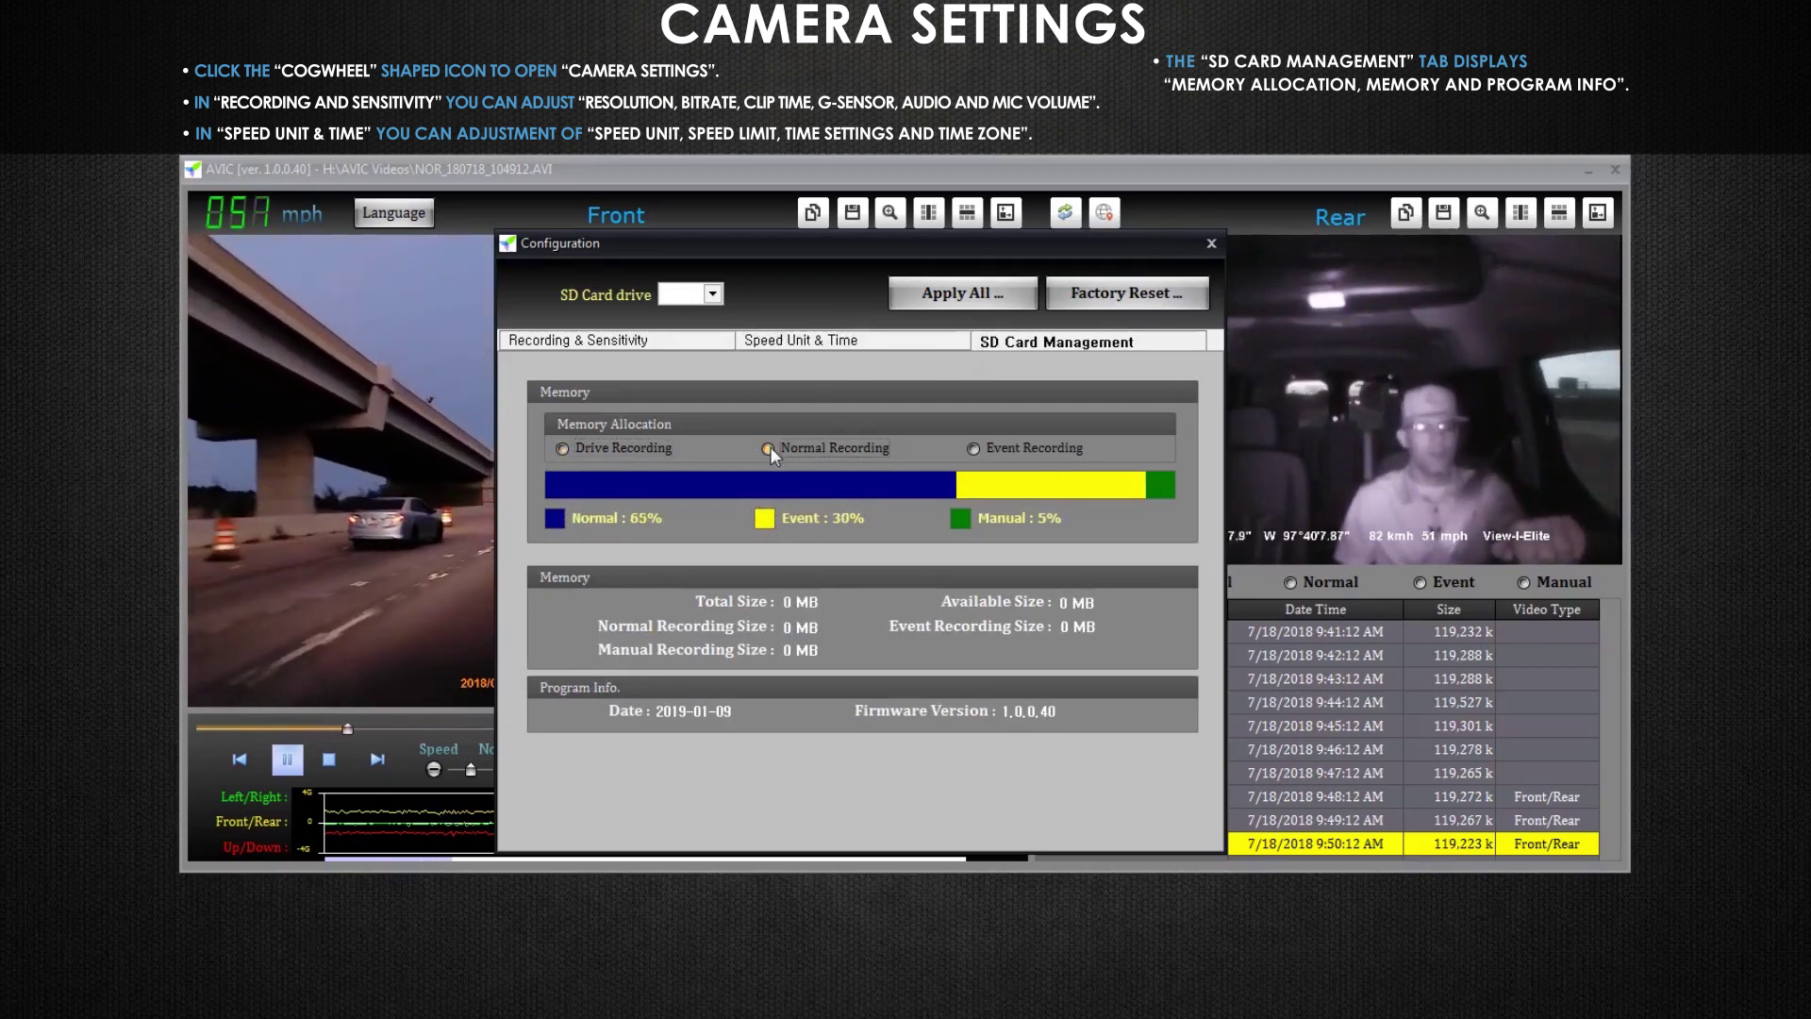
pyautogui.click(972, 449)
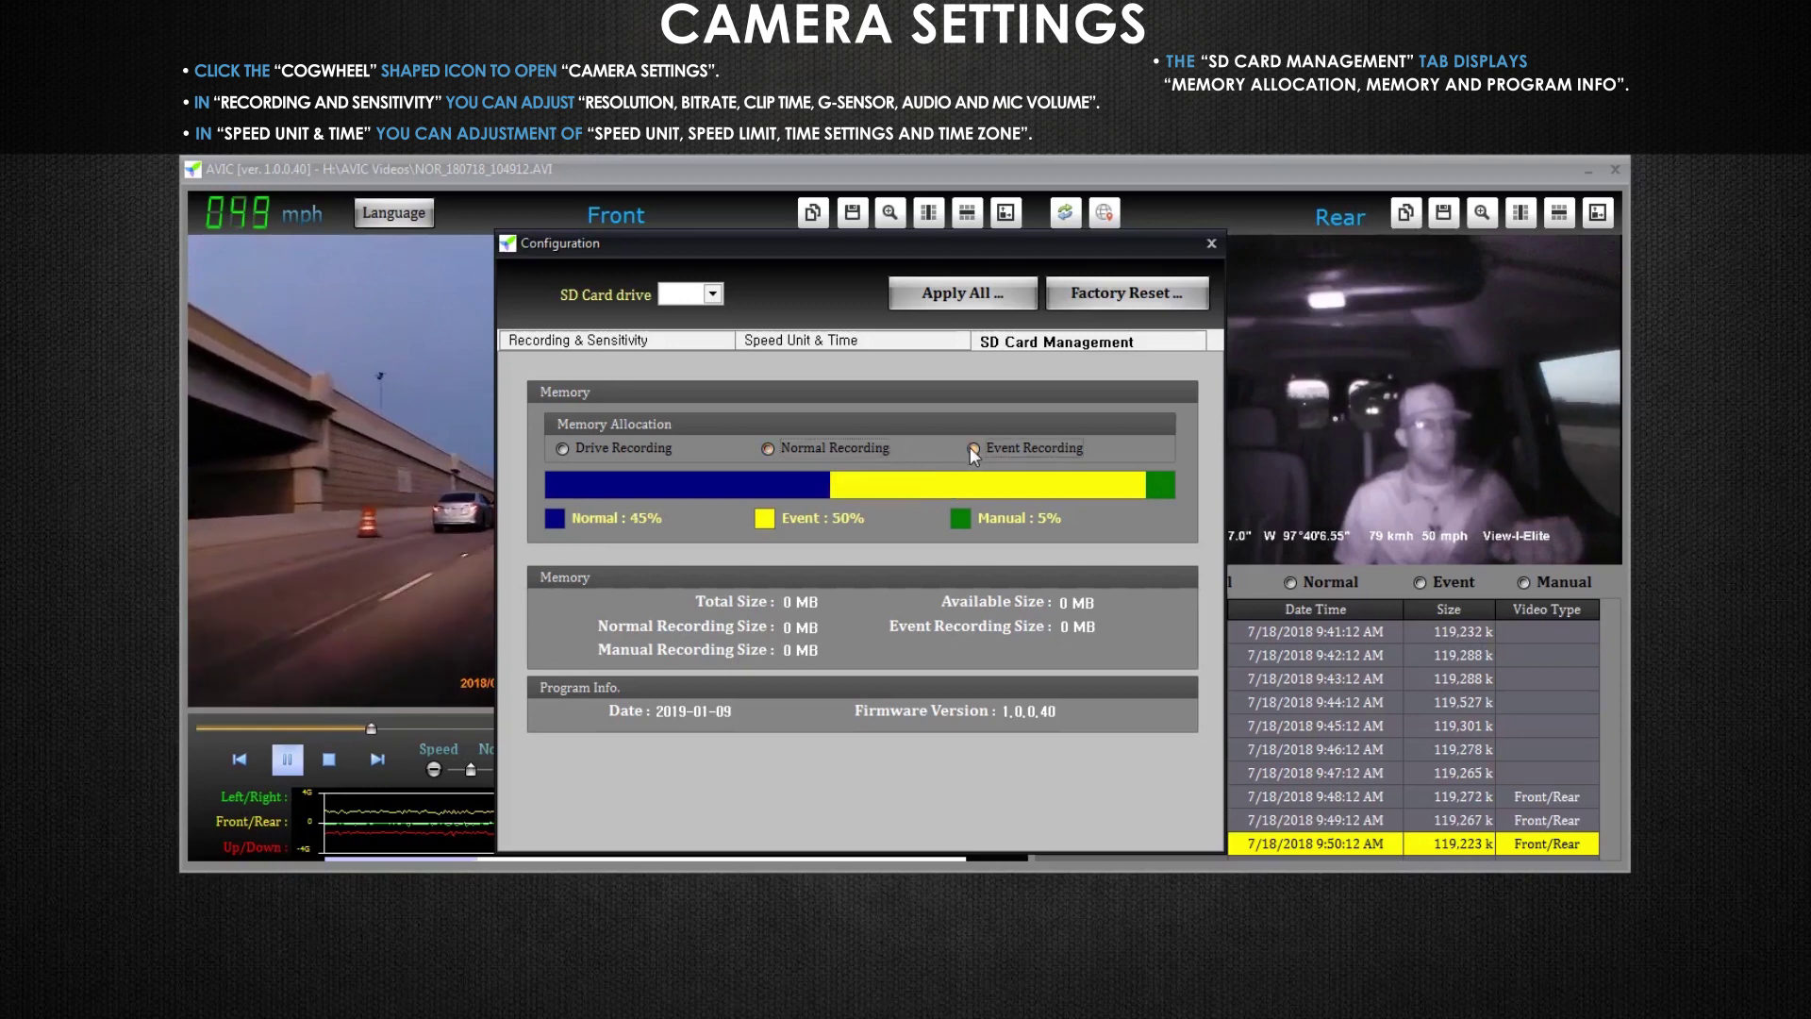
pyautogui.click(564, 450)
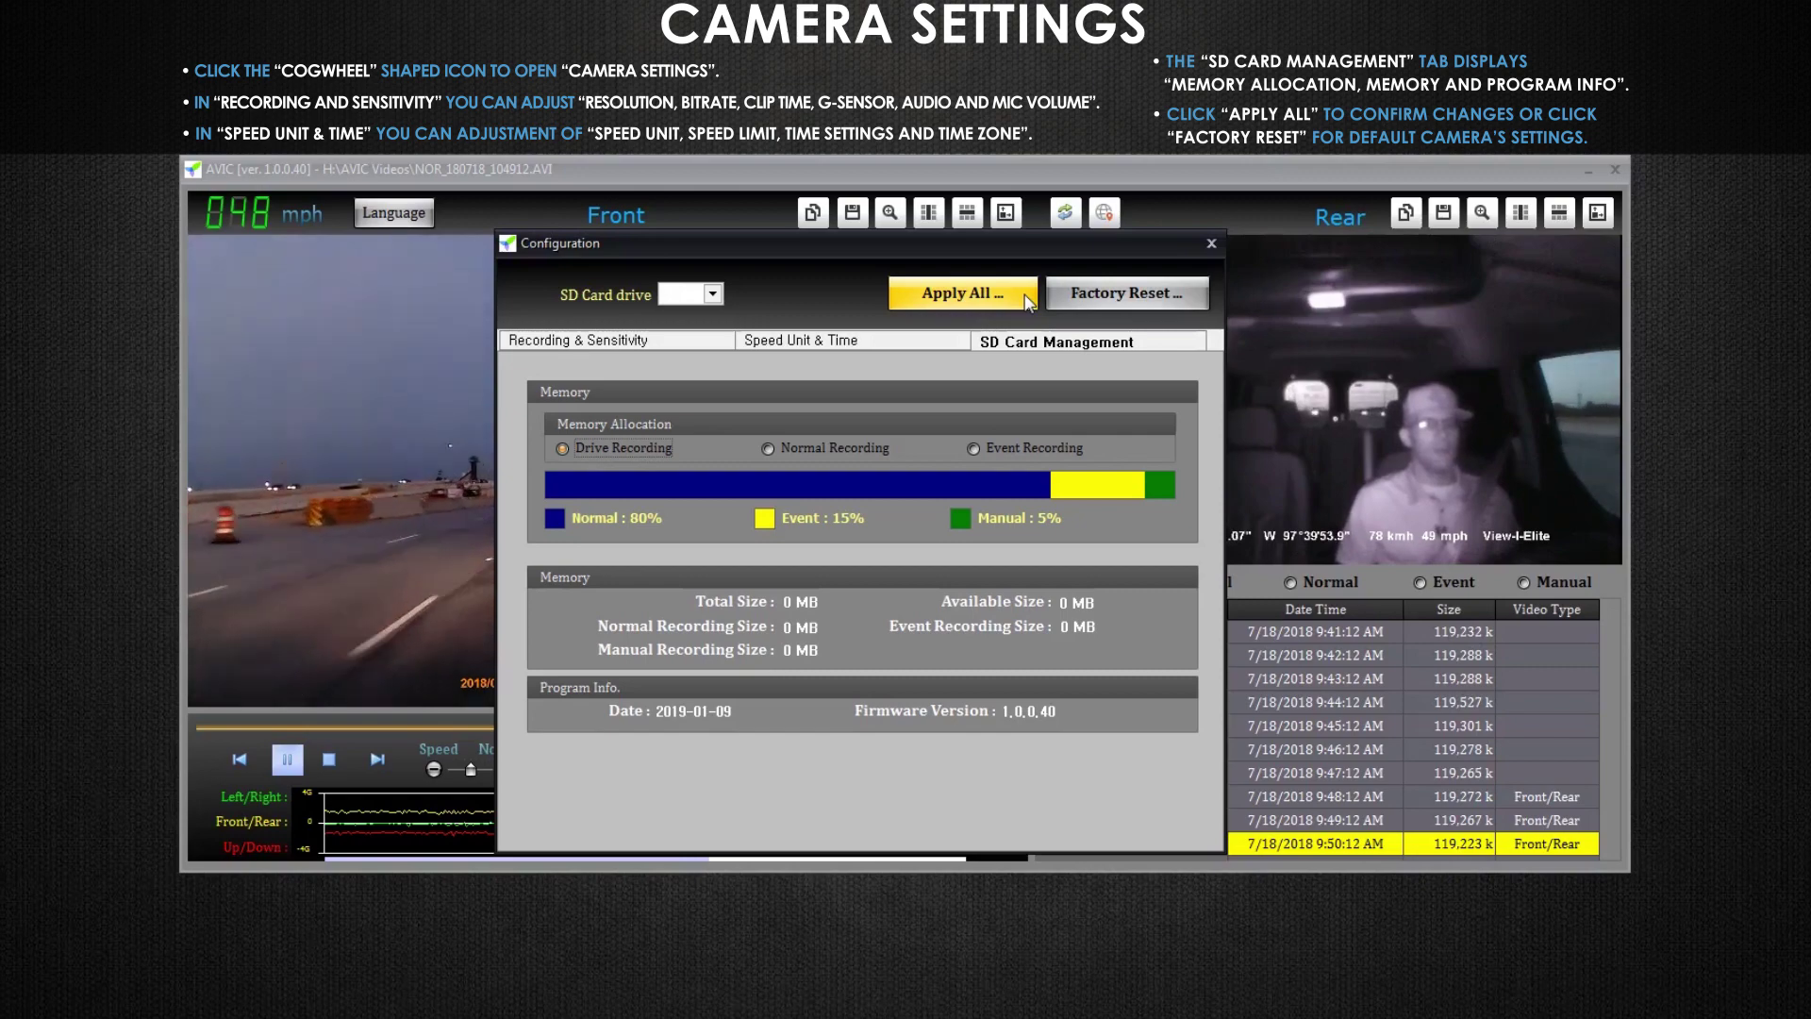
pyautogui.click(1211, 245)
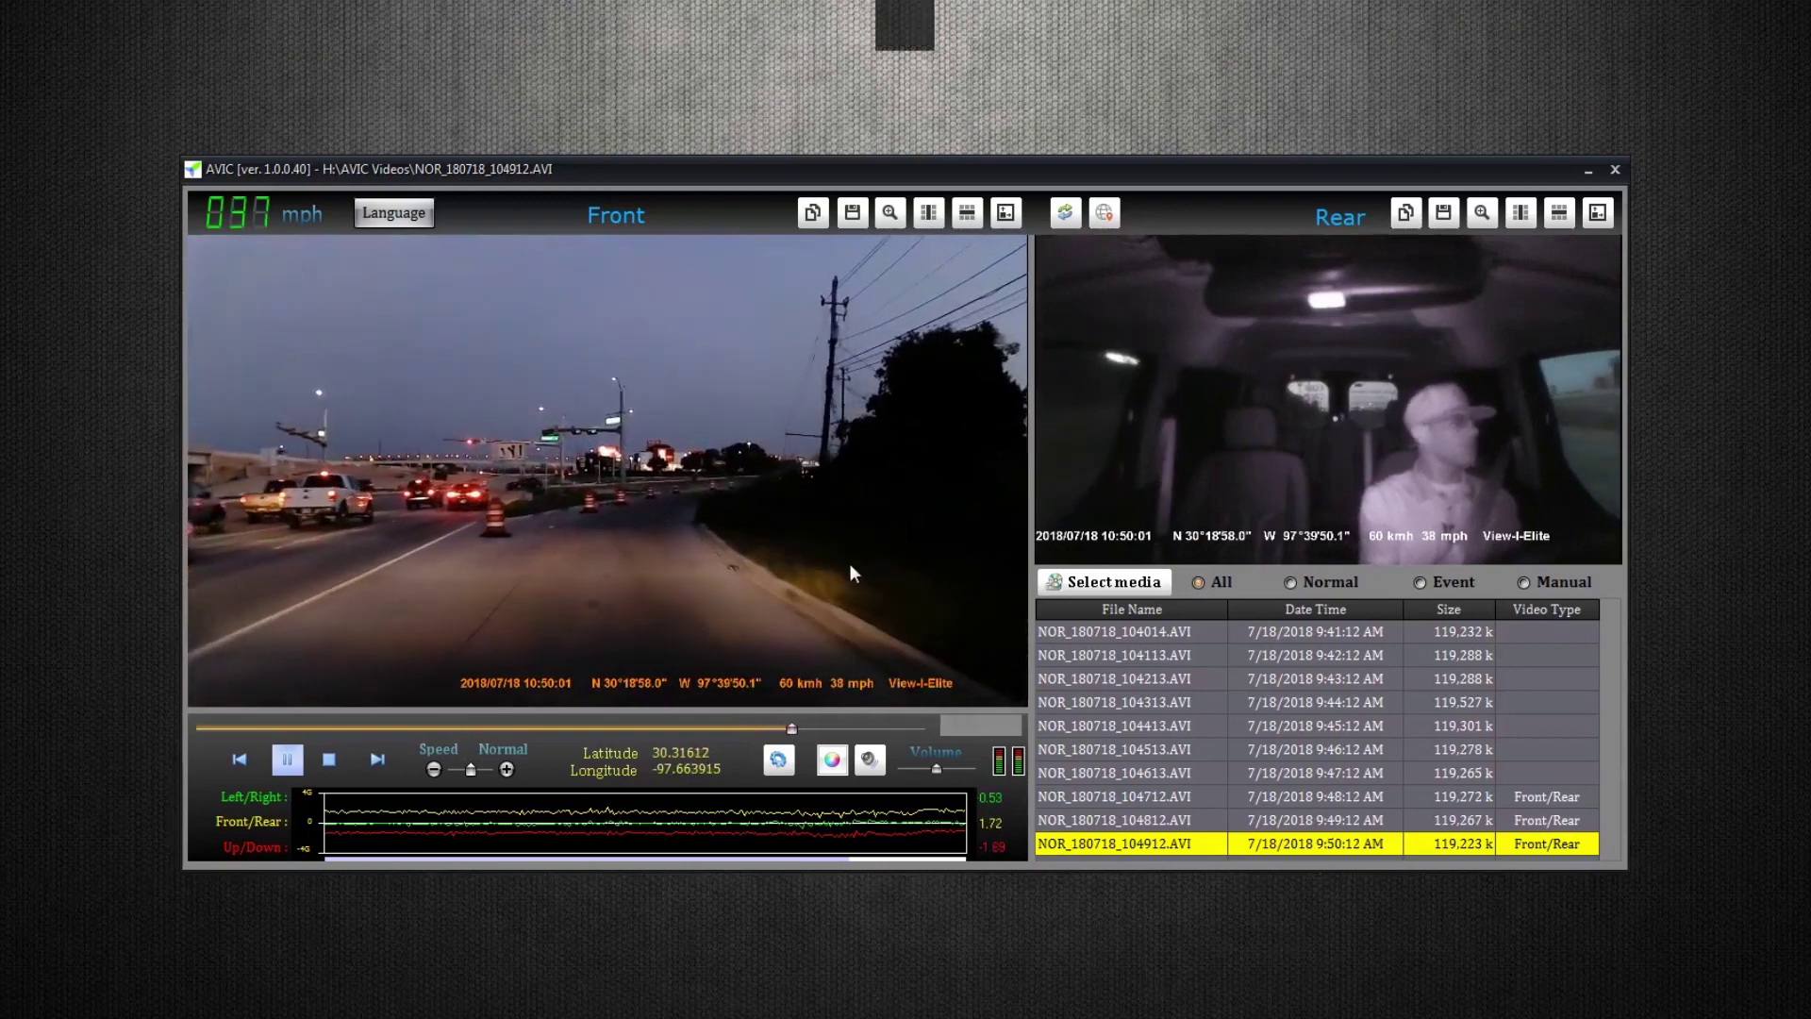
# Open the video colour adjustments and slightly adjust the saturation of the playing footage.
pyautogui.click(841, 769)
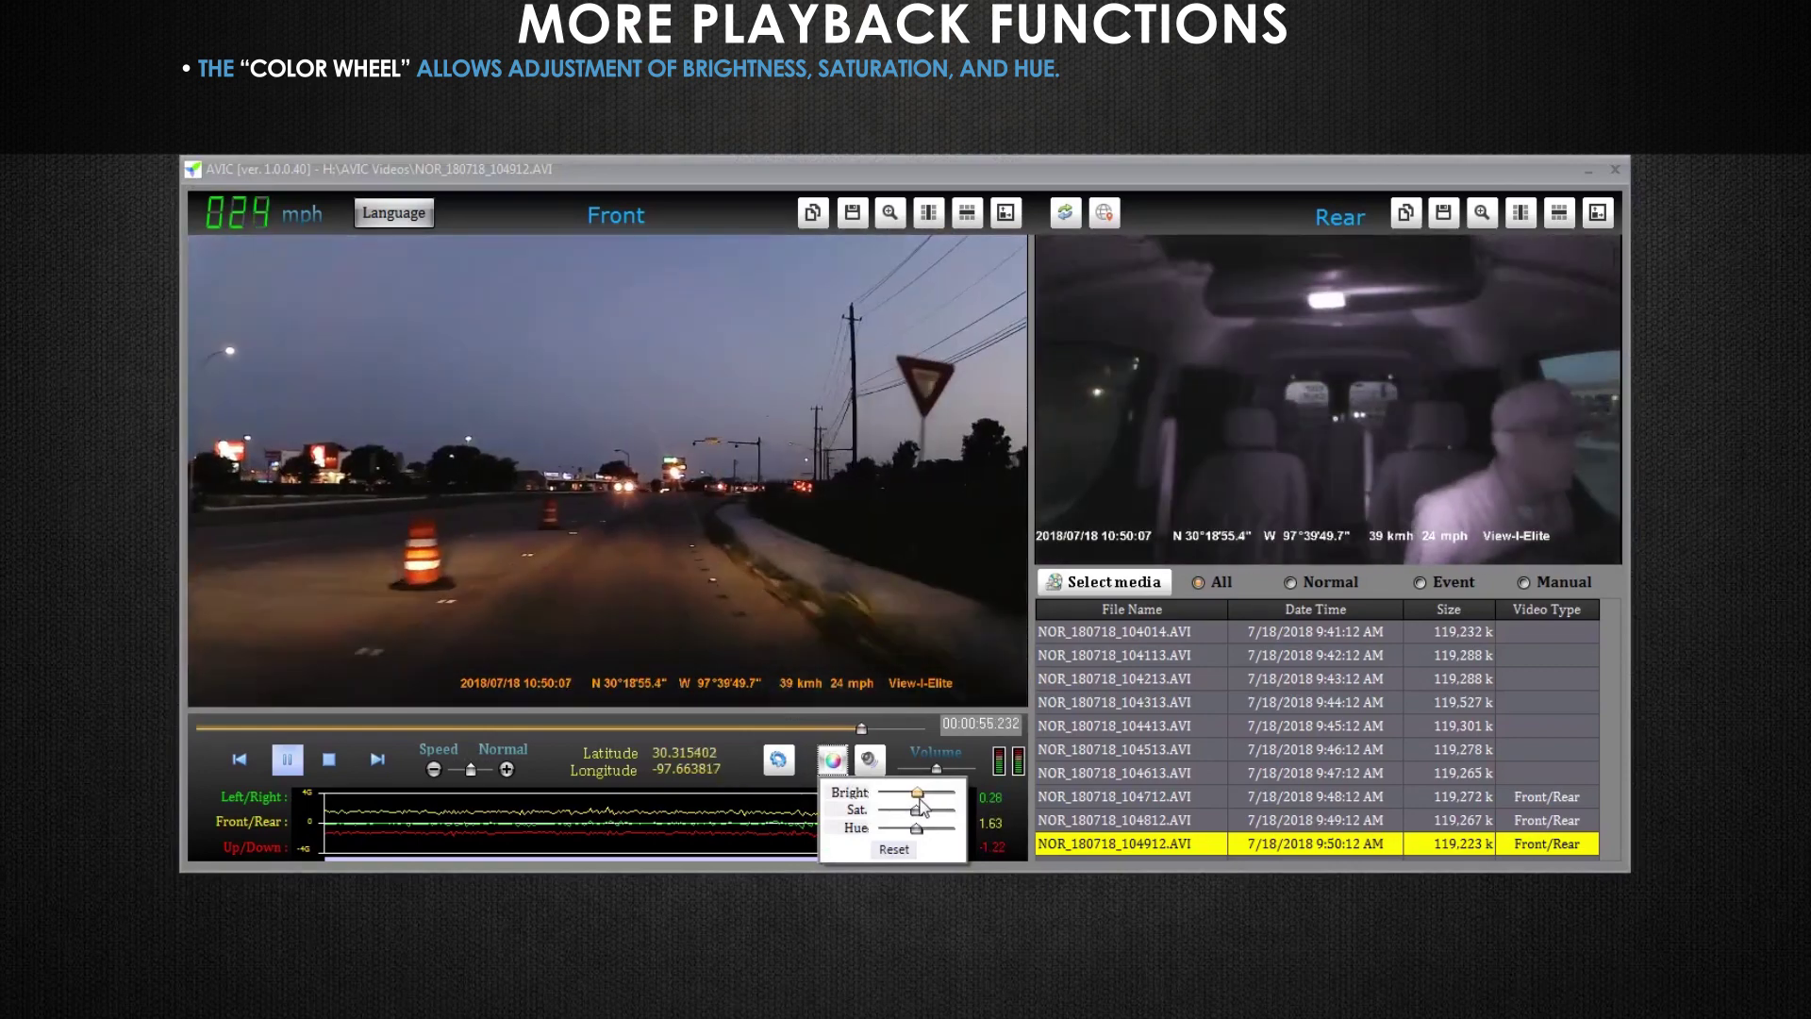
pyautogui.moveTo(921, 807); pyautogui.dragTo(927, 813)
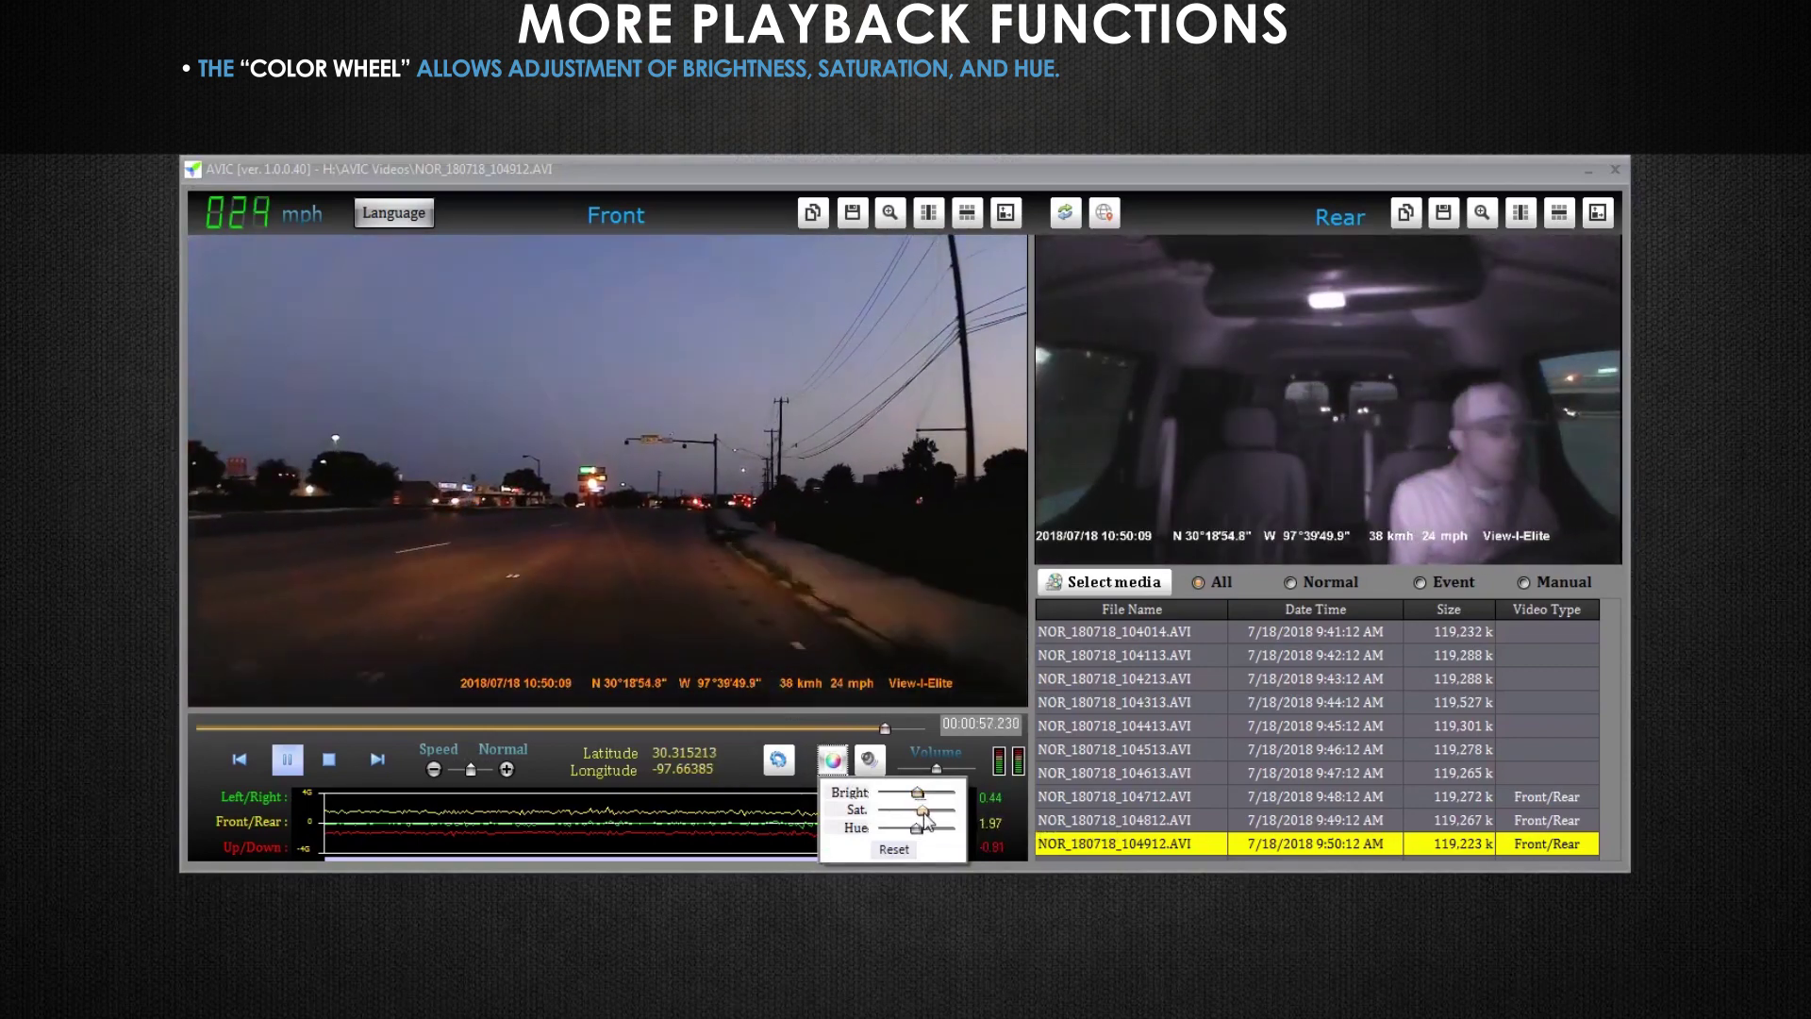
pyautogui.moveTo(924, 815); pyautogui.dragTo(921, 822)
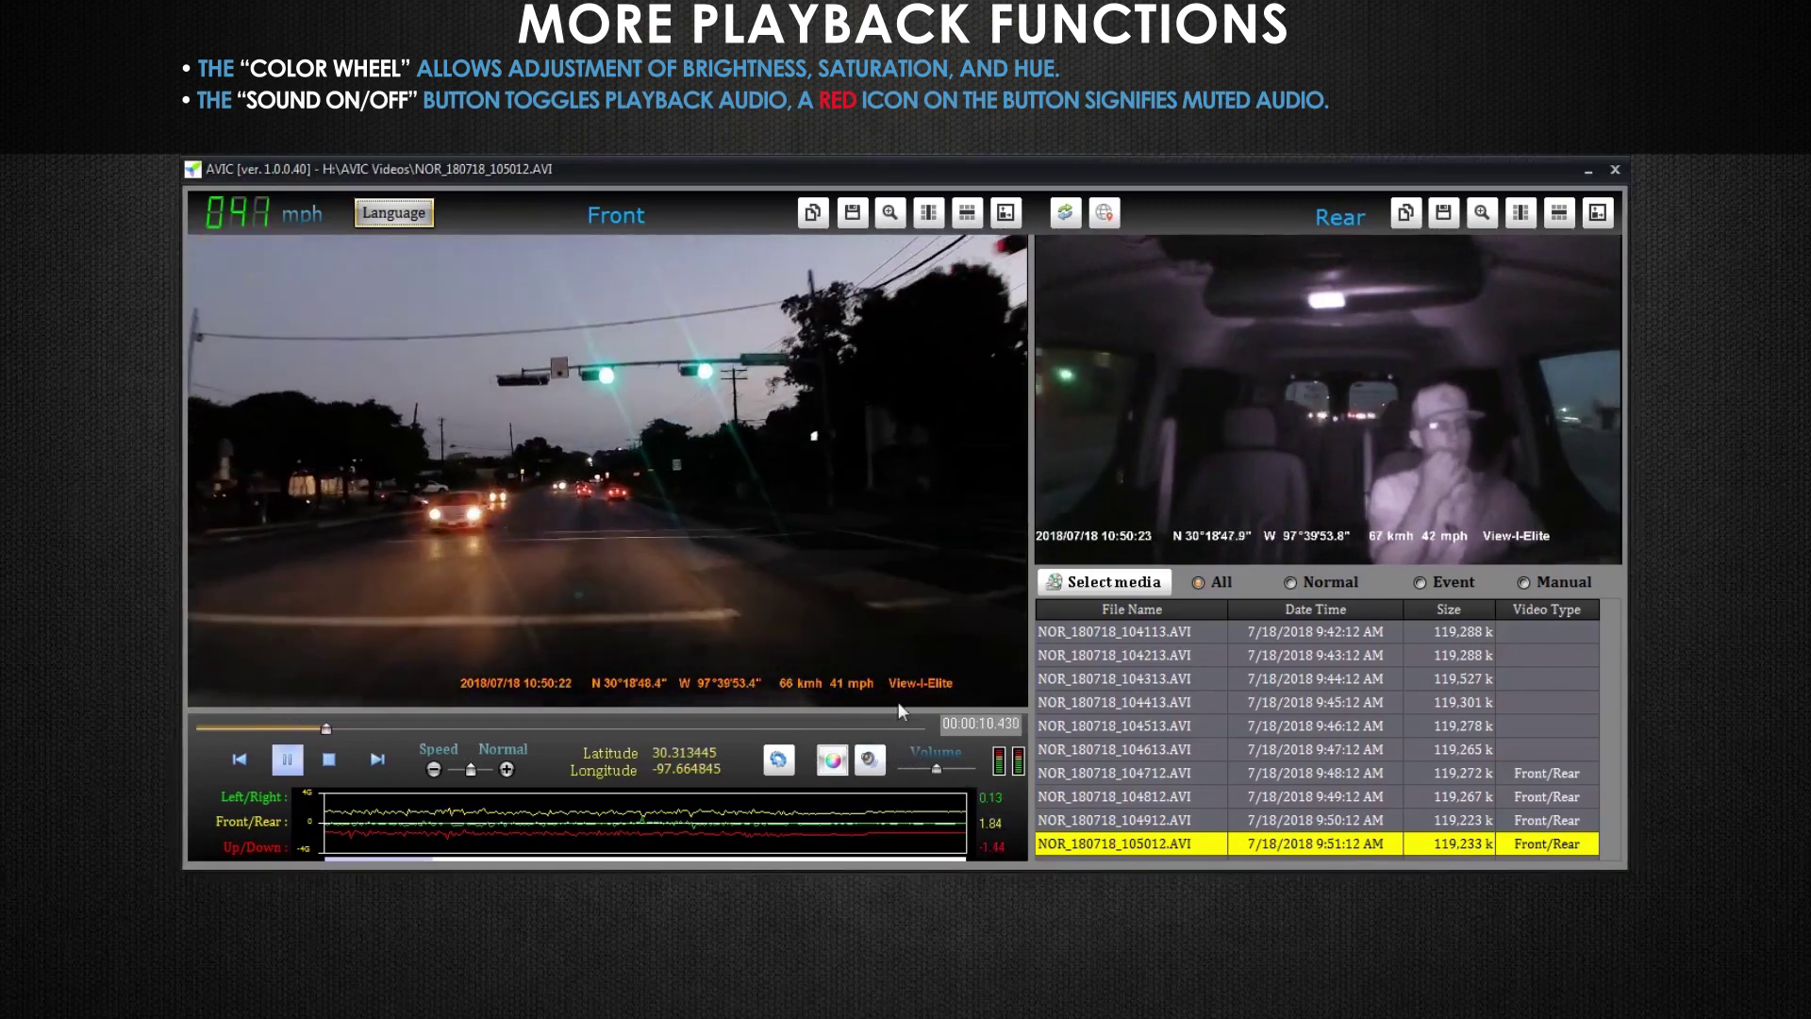
# Mute the playback audio, turn it back on, and adjust the playback volume.
pyautogui.click(877, 760)
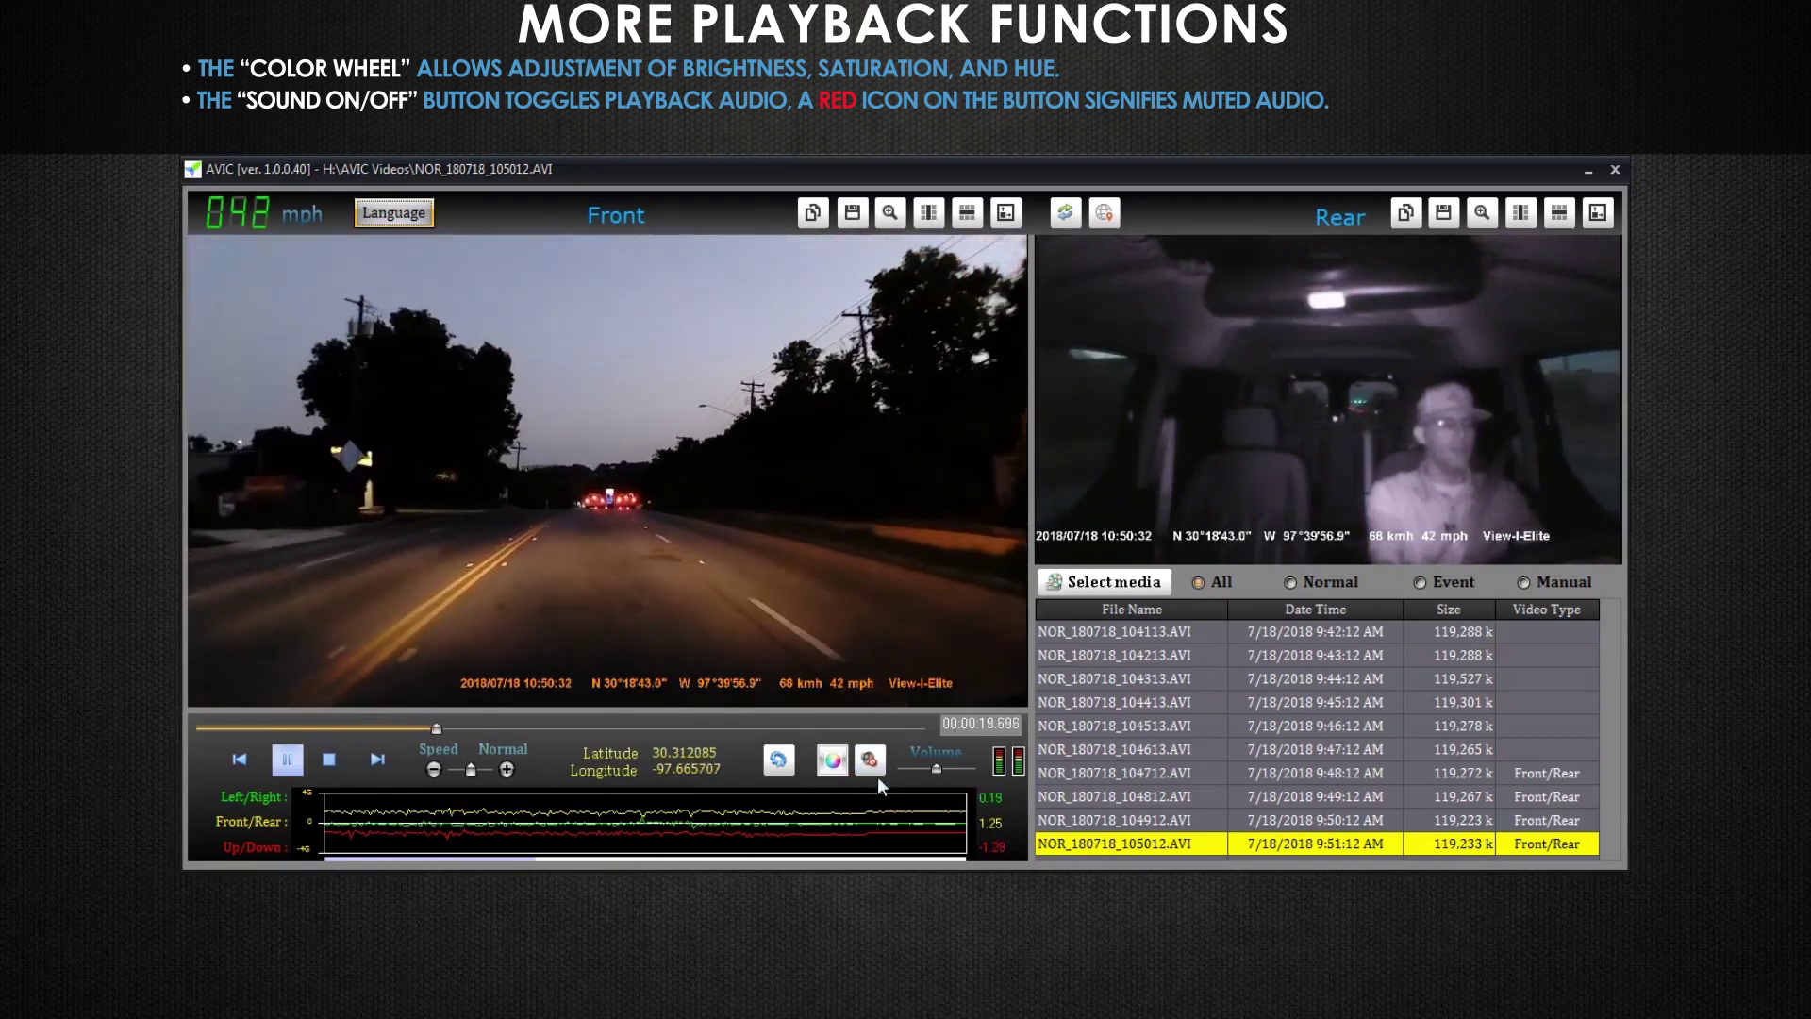
pyautogui.click(877, 770)
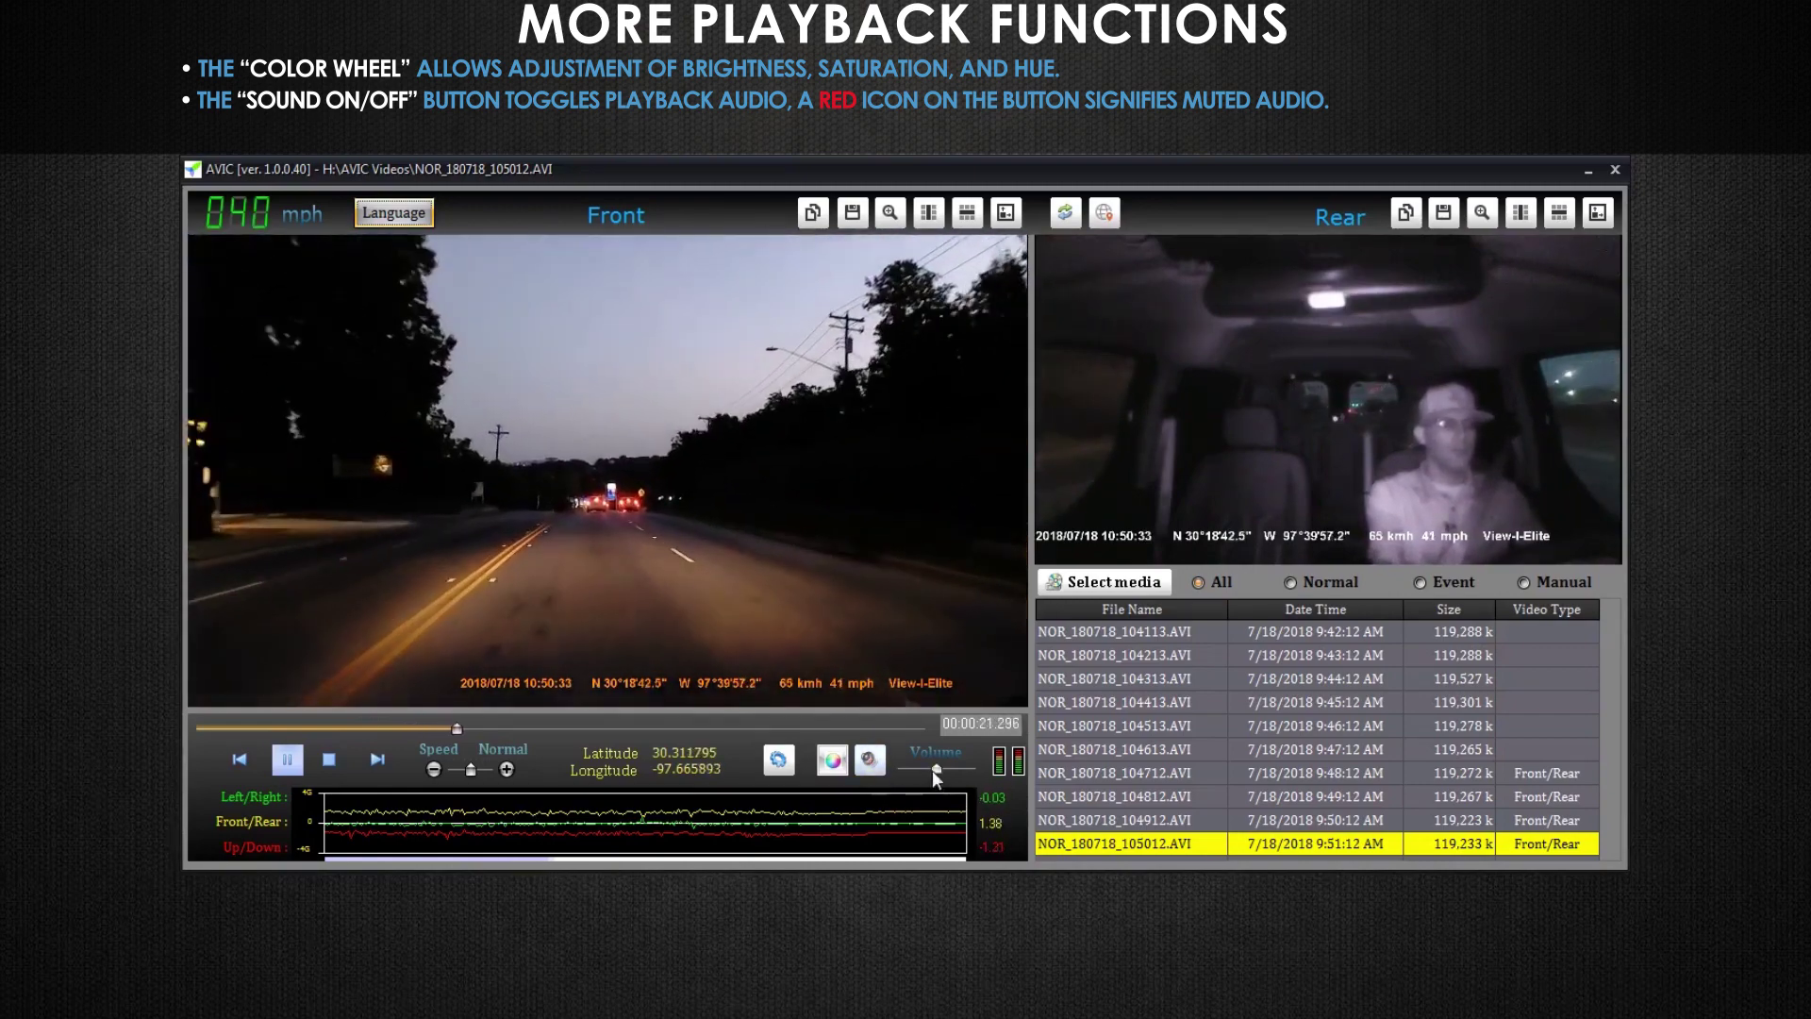
pyautogui.moveTo(932, 769)
pyautogui.mouseDown()
pyautogui.moveTo(892, 777)
pyautogui.moveTo(976, 777)
pyautogui.moveTo(892, 782)
pyautogui.moveTo(971, 786)
pyautogui.moveTo(933, 789)
pyautogui.mouseUp()
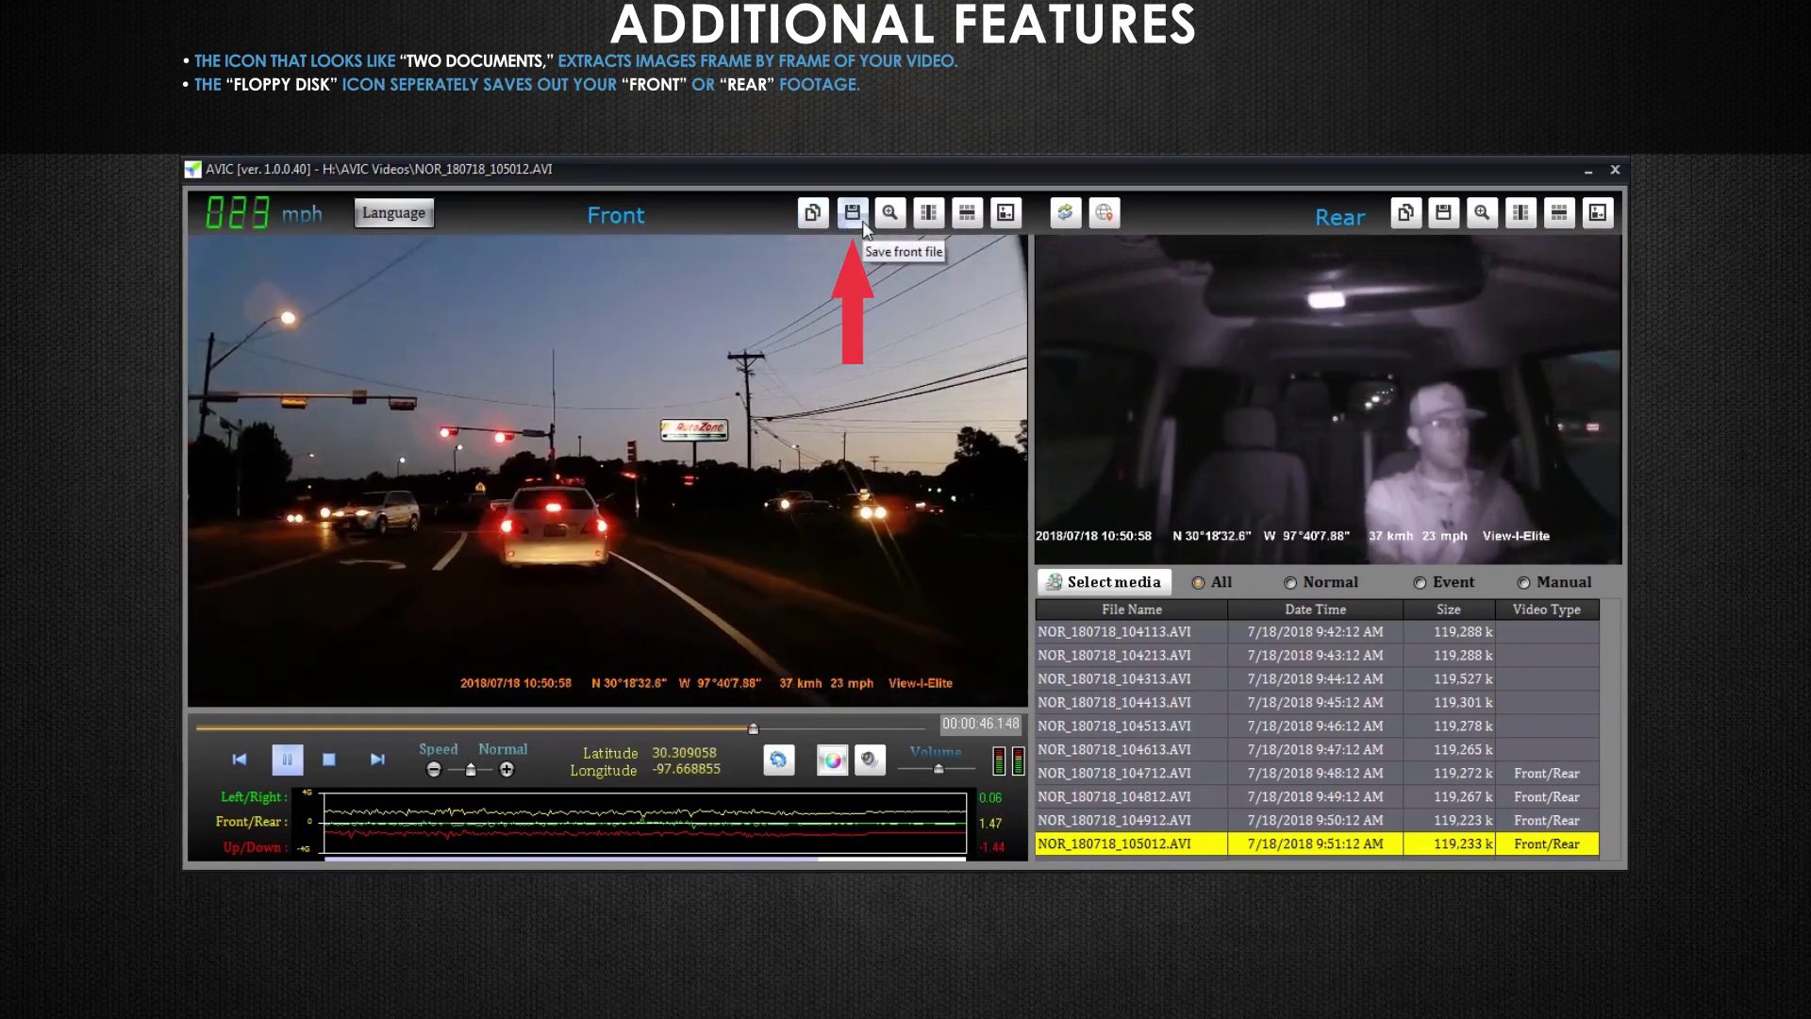
# Save the front and rear footage as separate AVI clips in the Documents library, naming the rear clip "Rear Dashcam Footage".
pyautogui.click(853, 213)
pyautogui.click(634, 521)
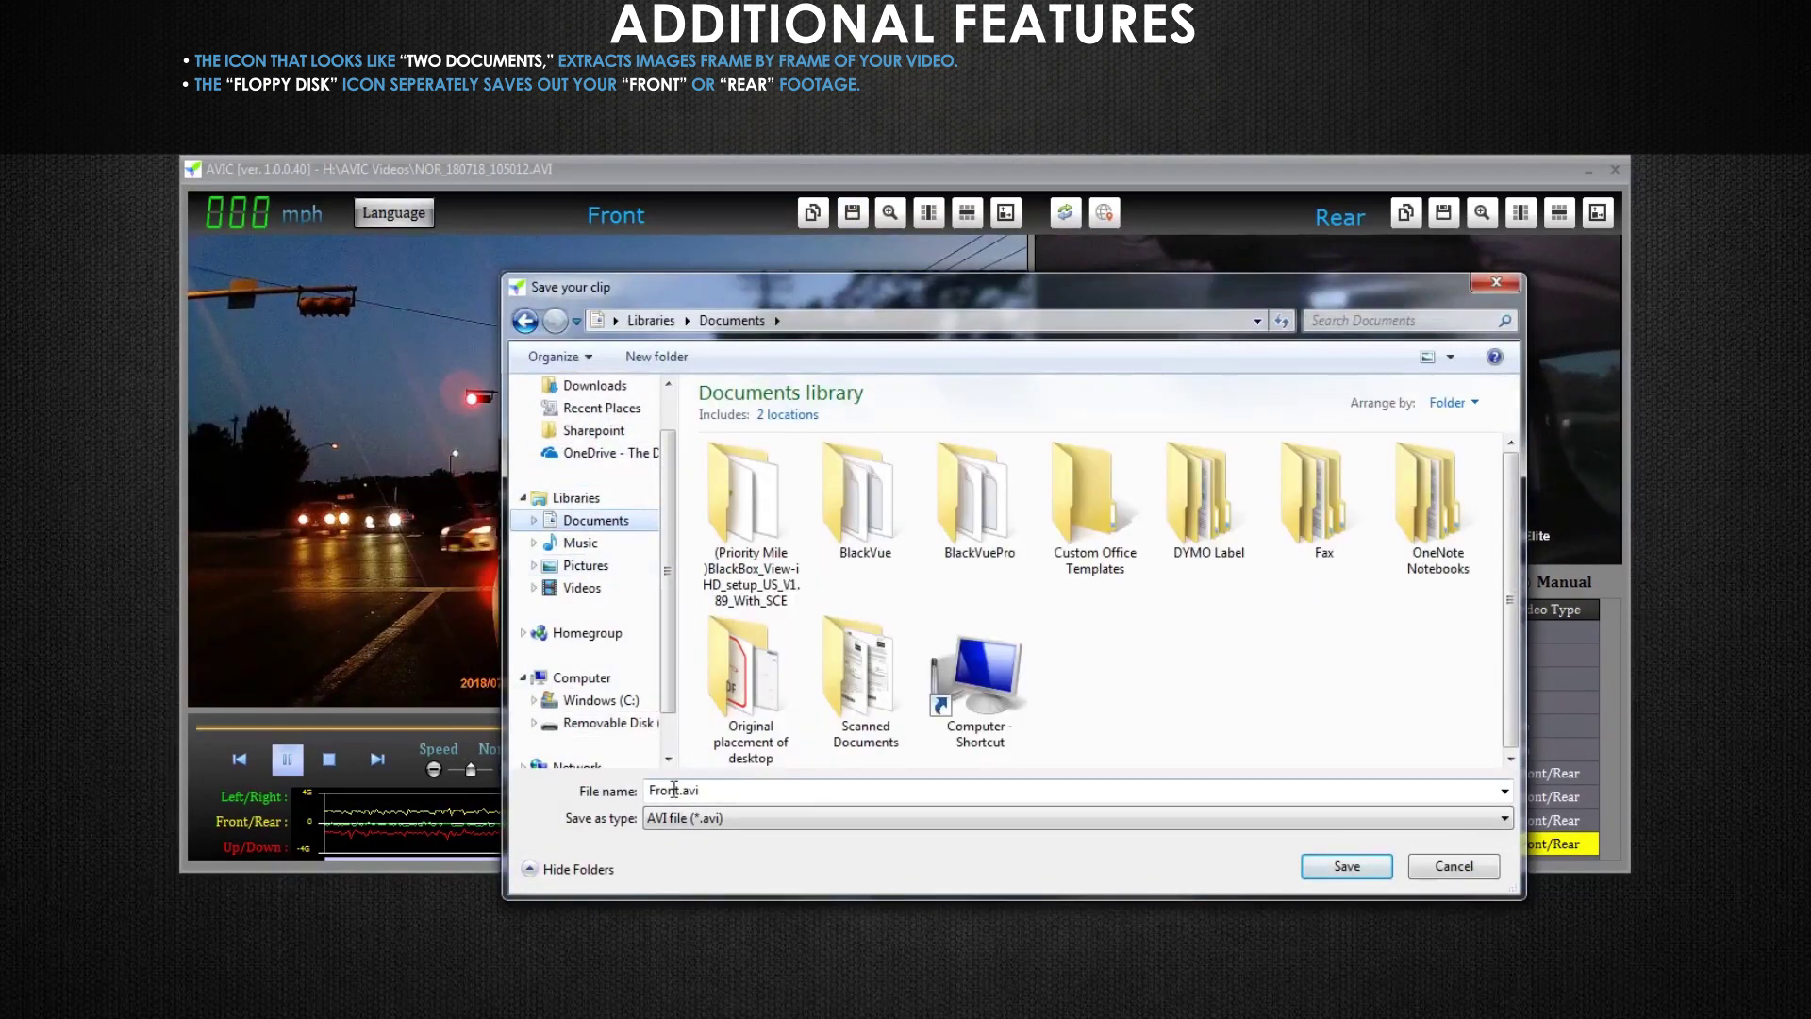
pyautogui.write('Front D')
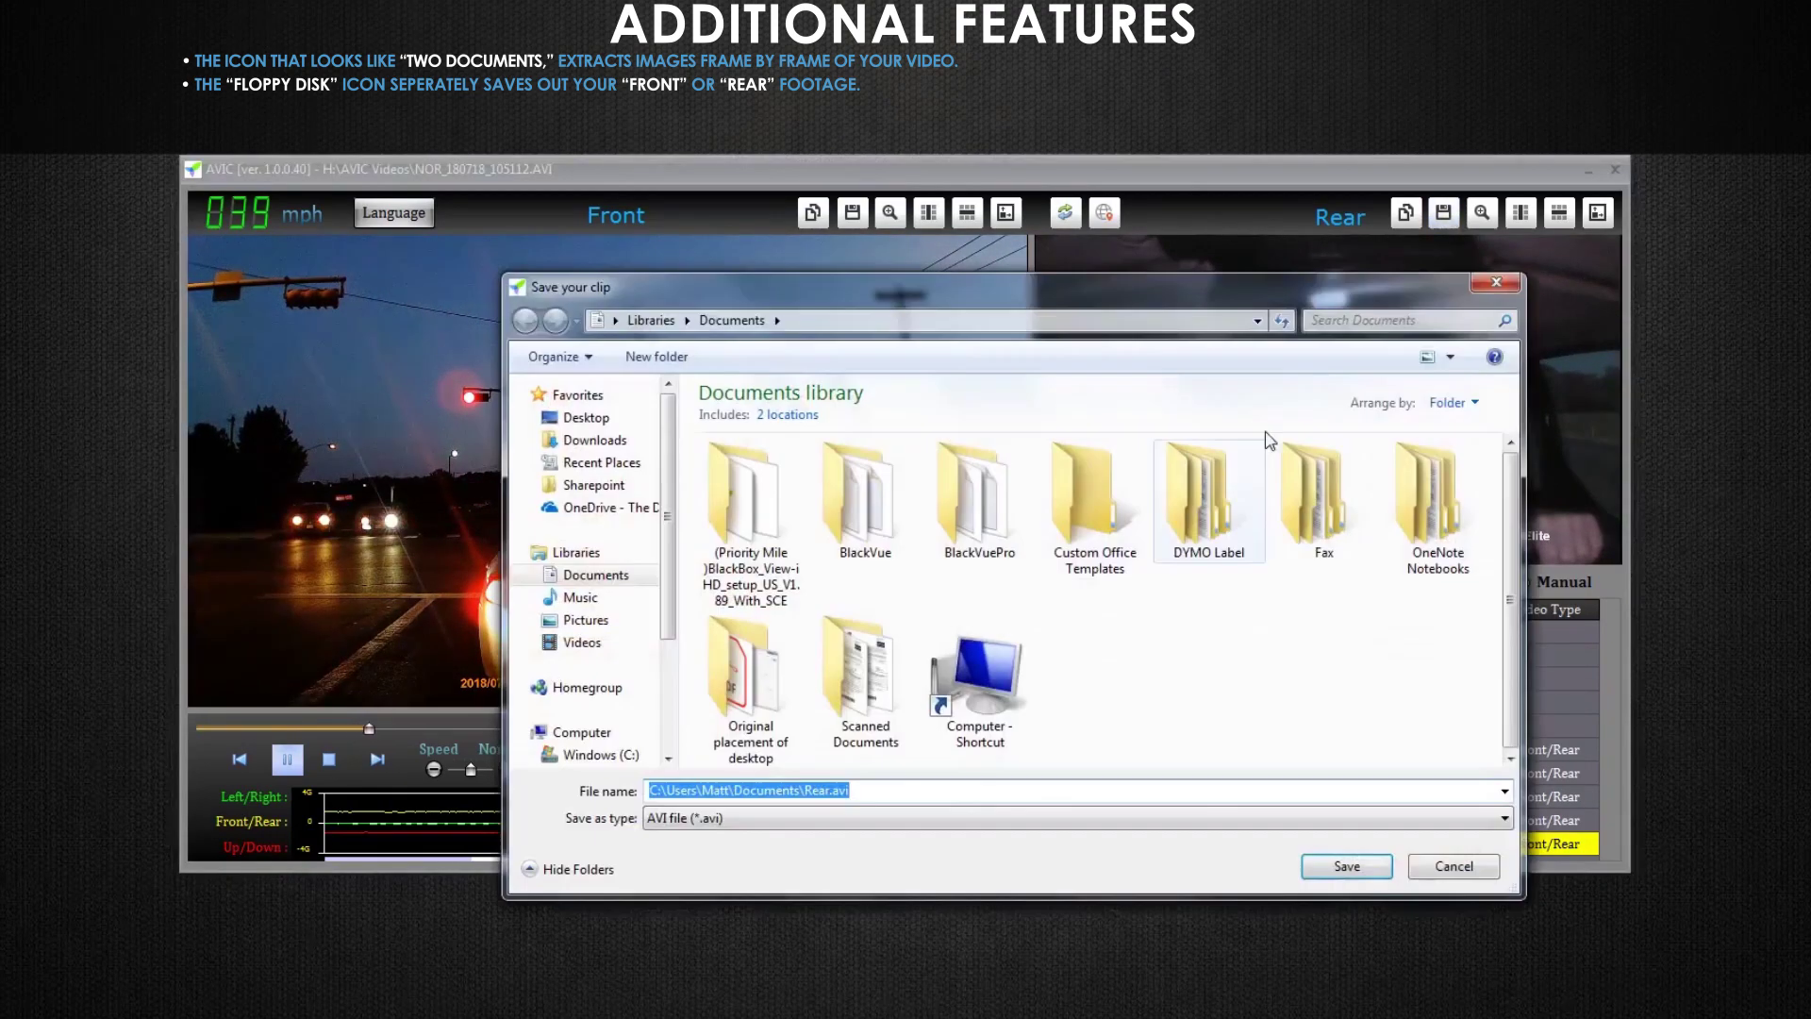
pyautogui.write('Rear facing d')
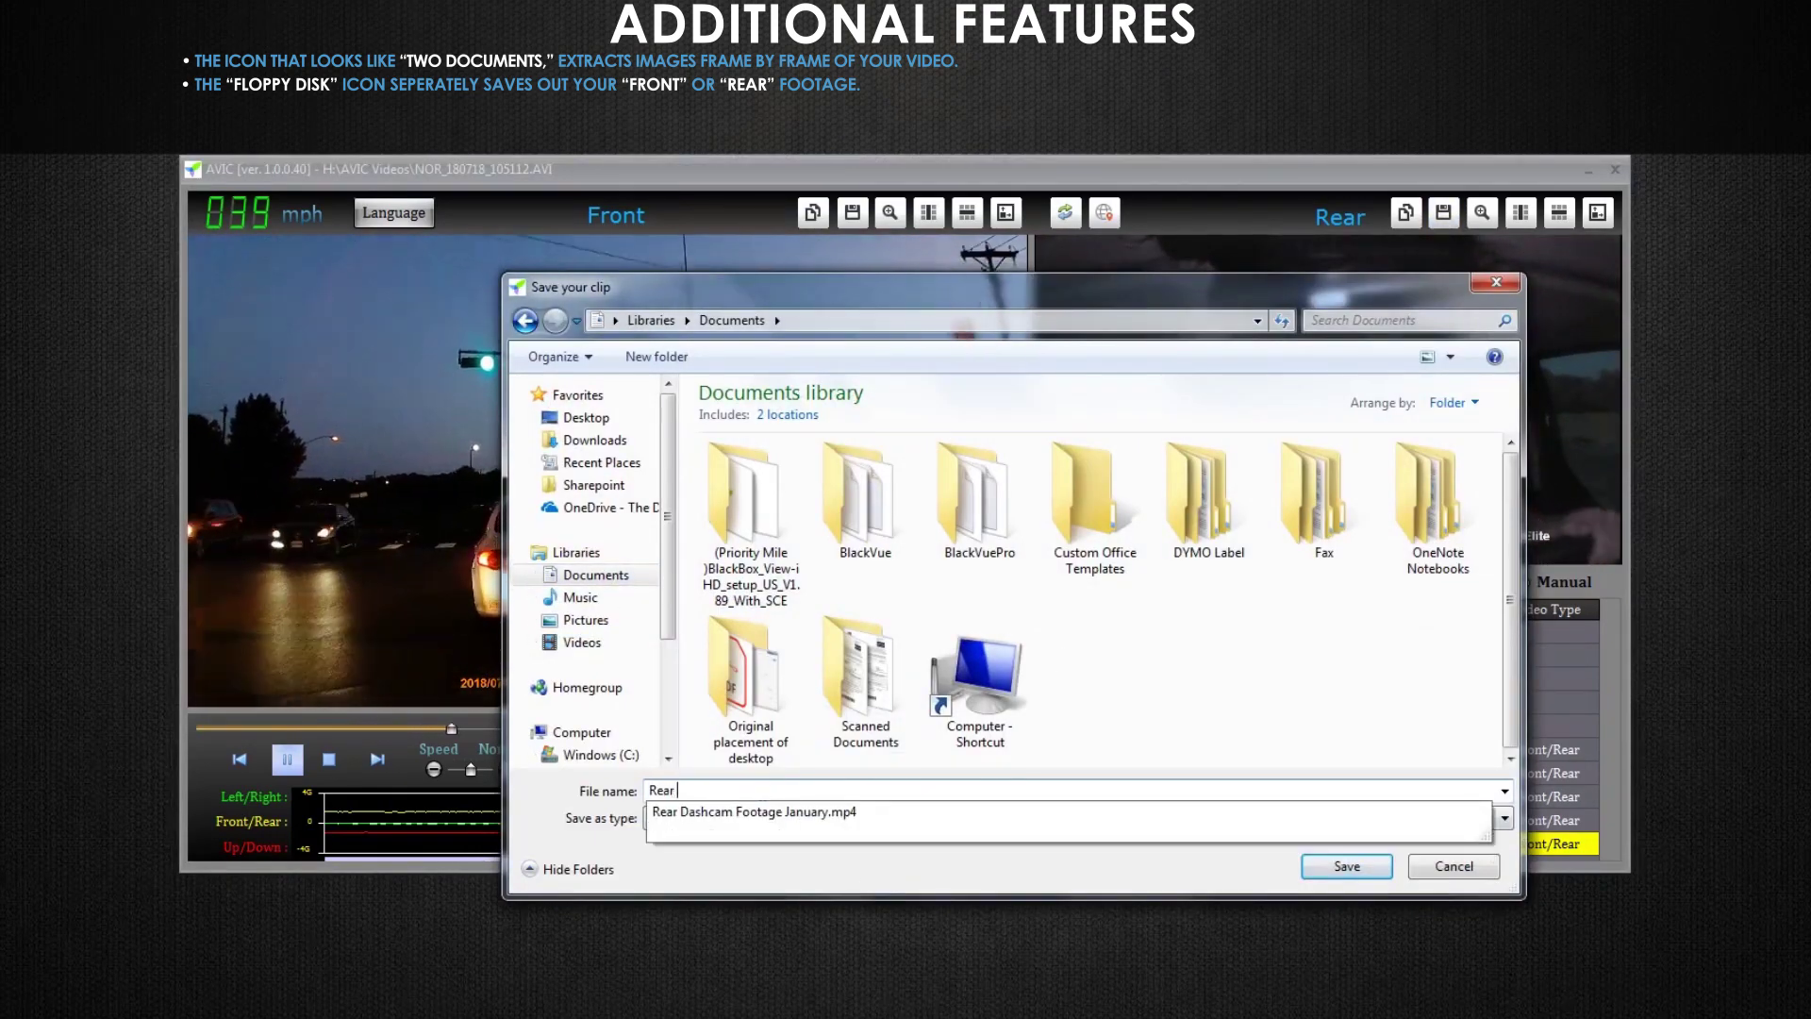
pyautogui.write('ashcam Footage')
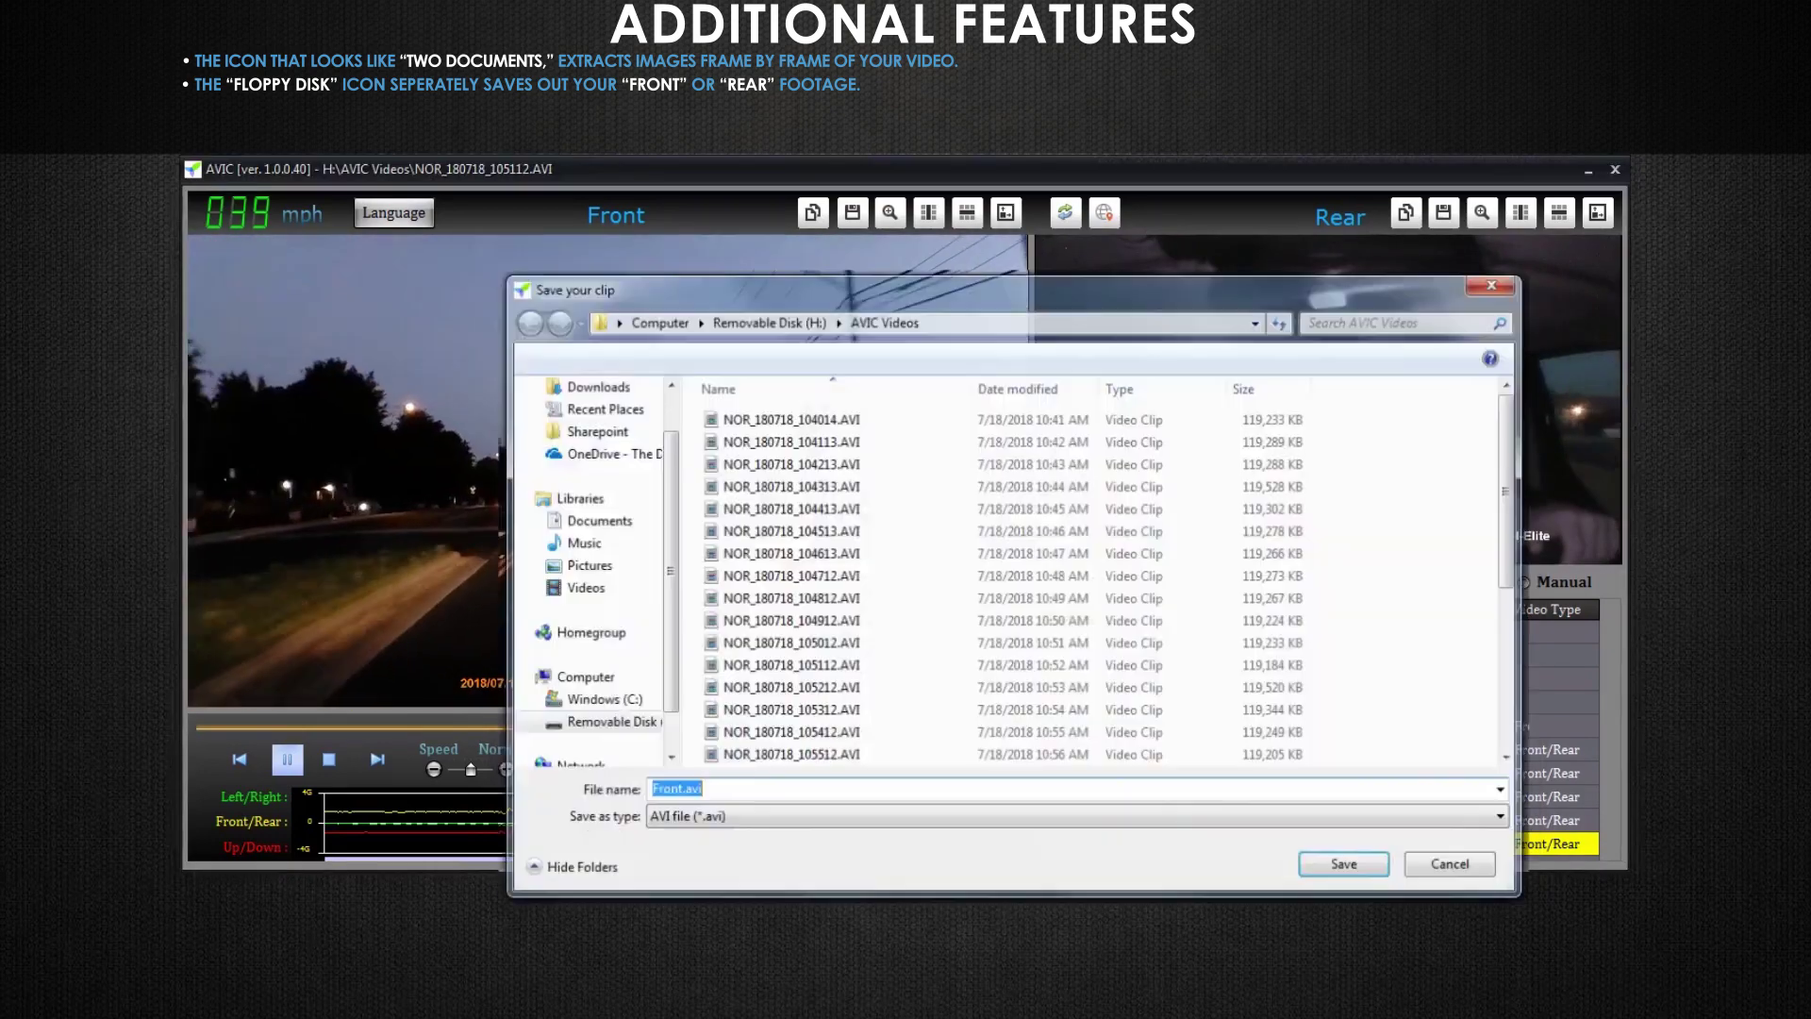
# Choose the Documents library as the save location for the front AVI clip.
pyautogui.click(634, 522)
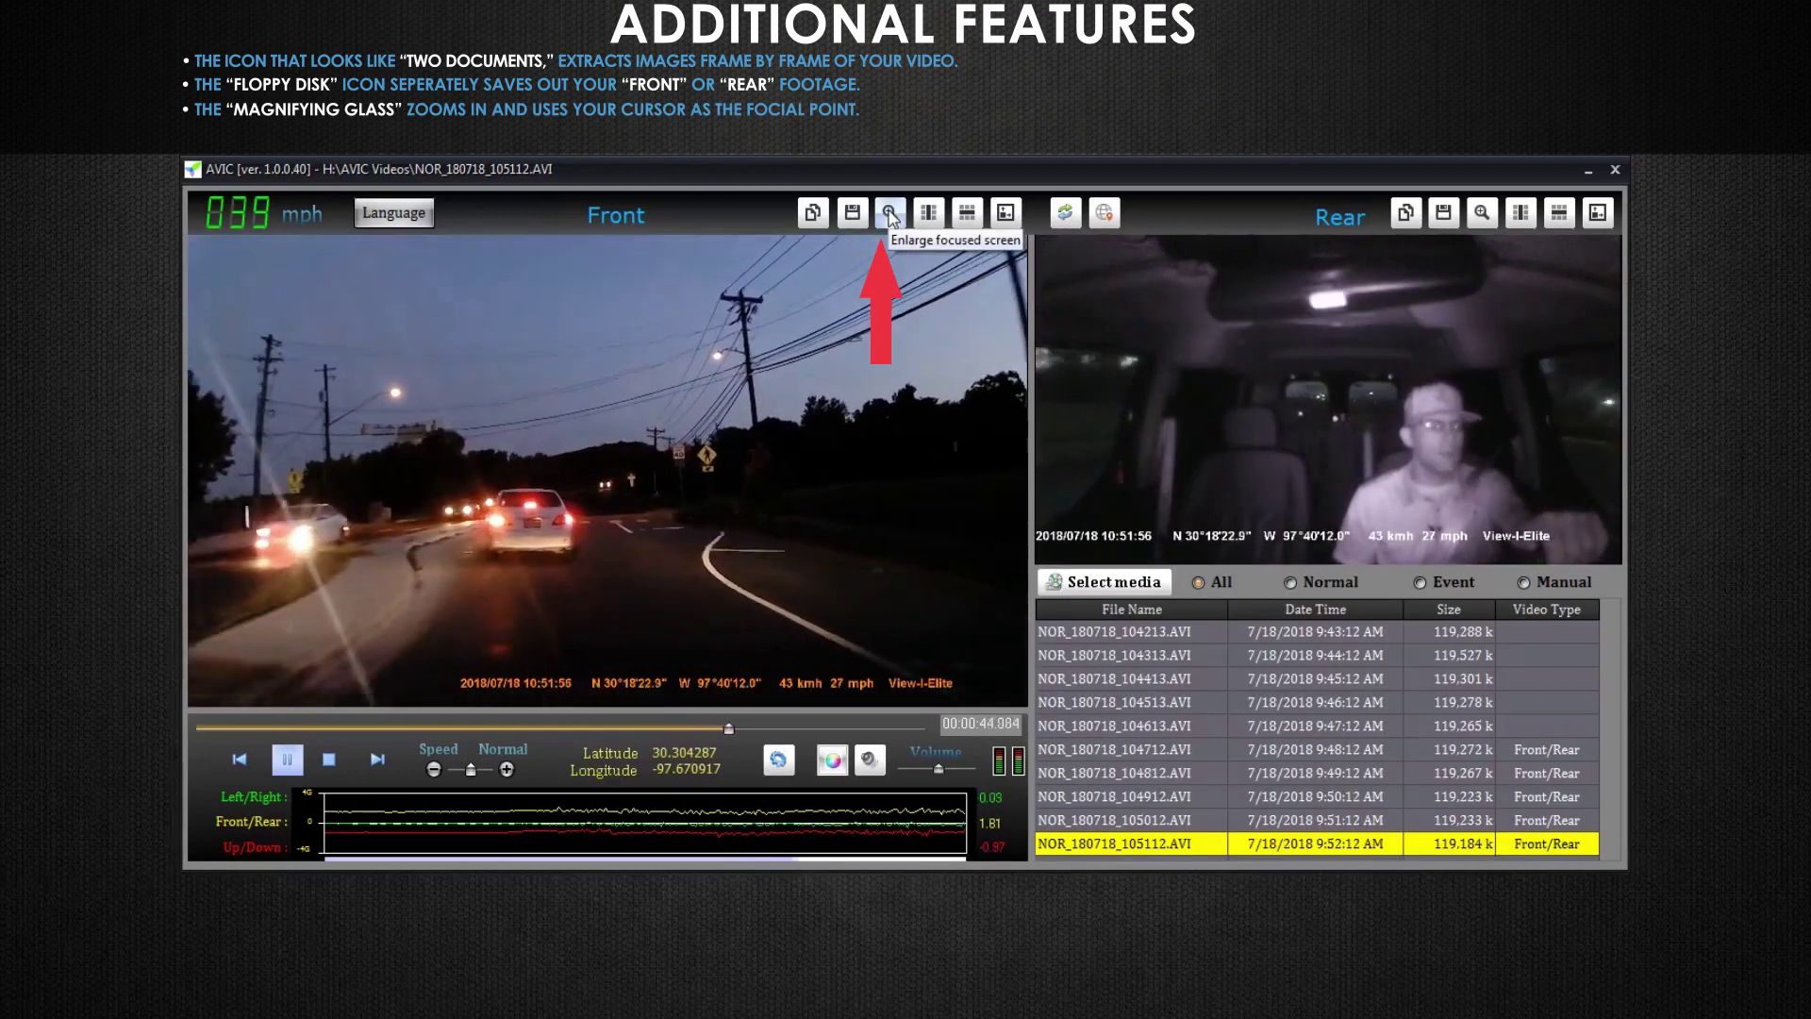
# Enlarge the front footage around the cursor and restore it, and flip the front picture upside down and back.
pyautogui.click(888, 214)
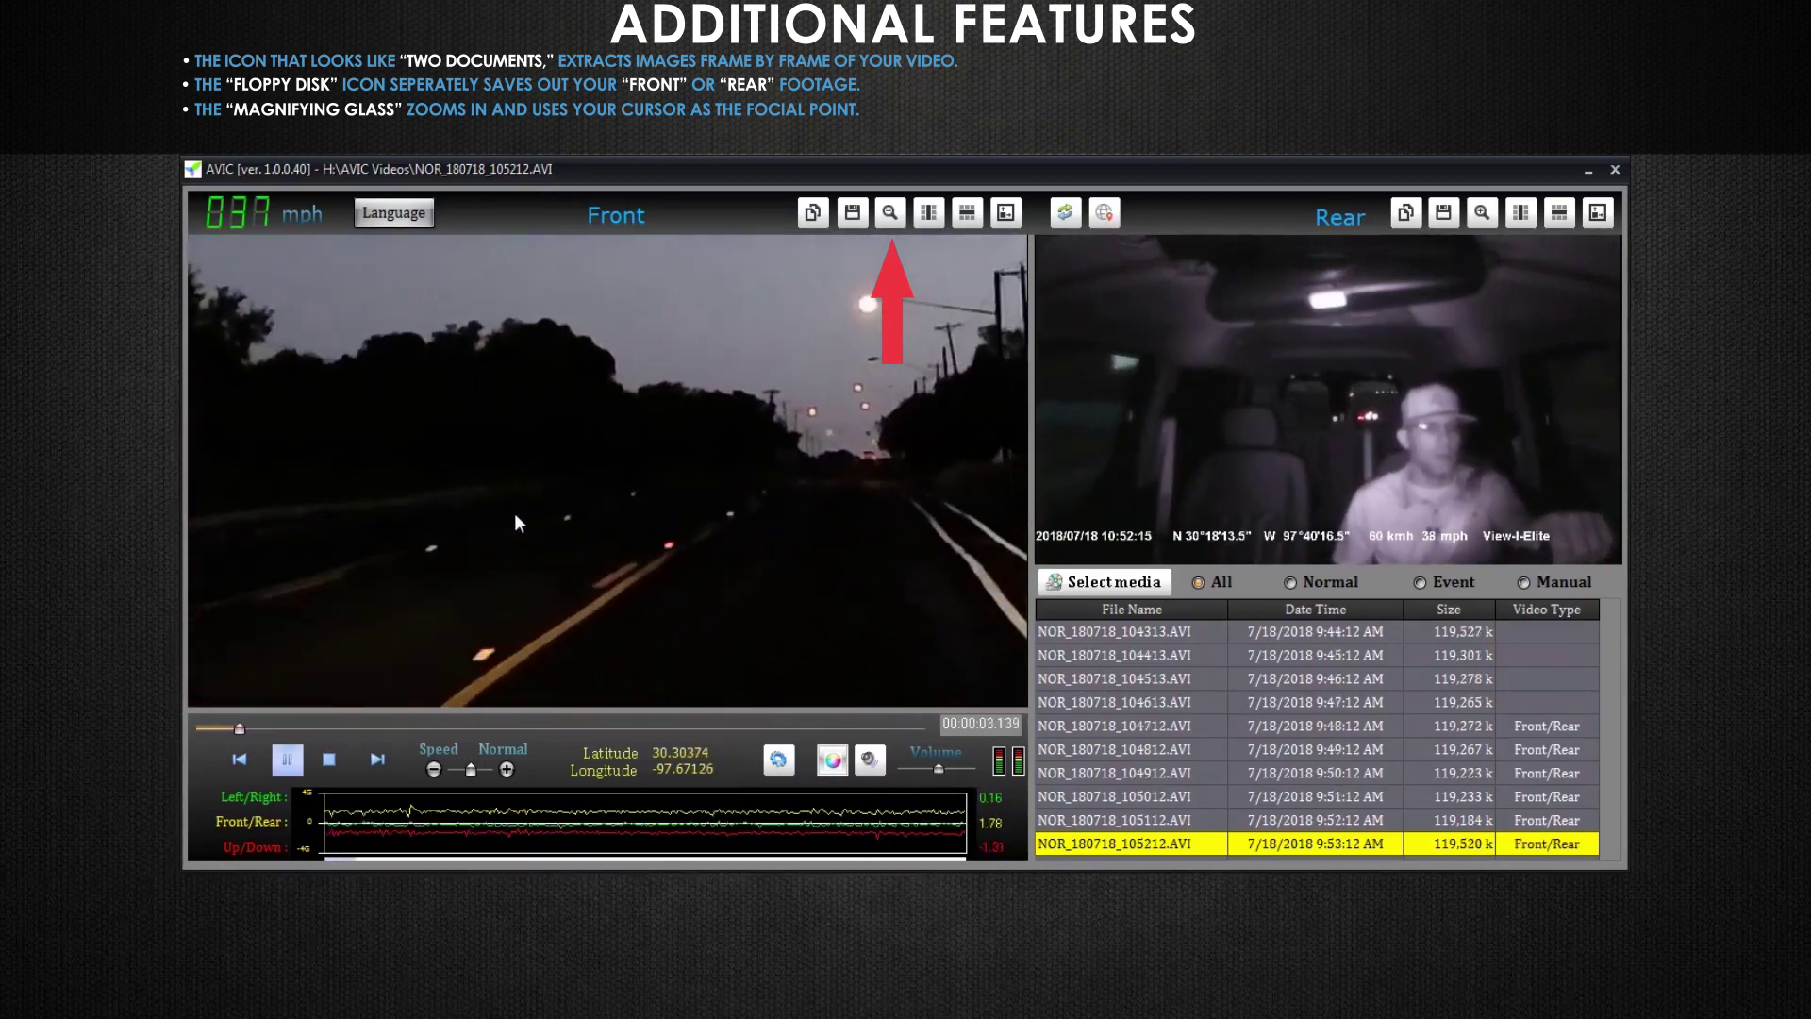
pyautogui.click(898, 213)
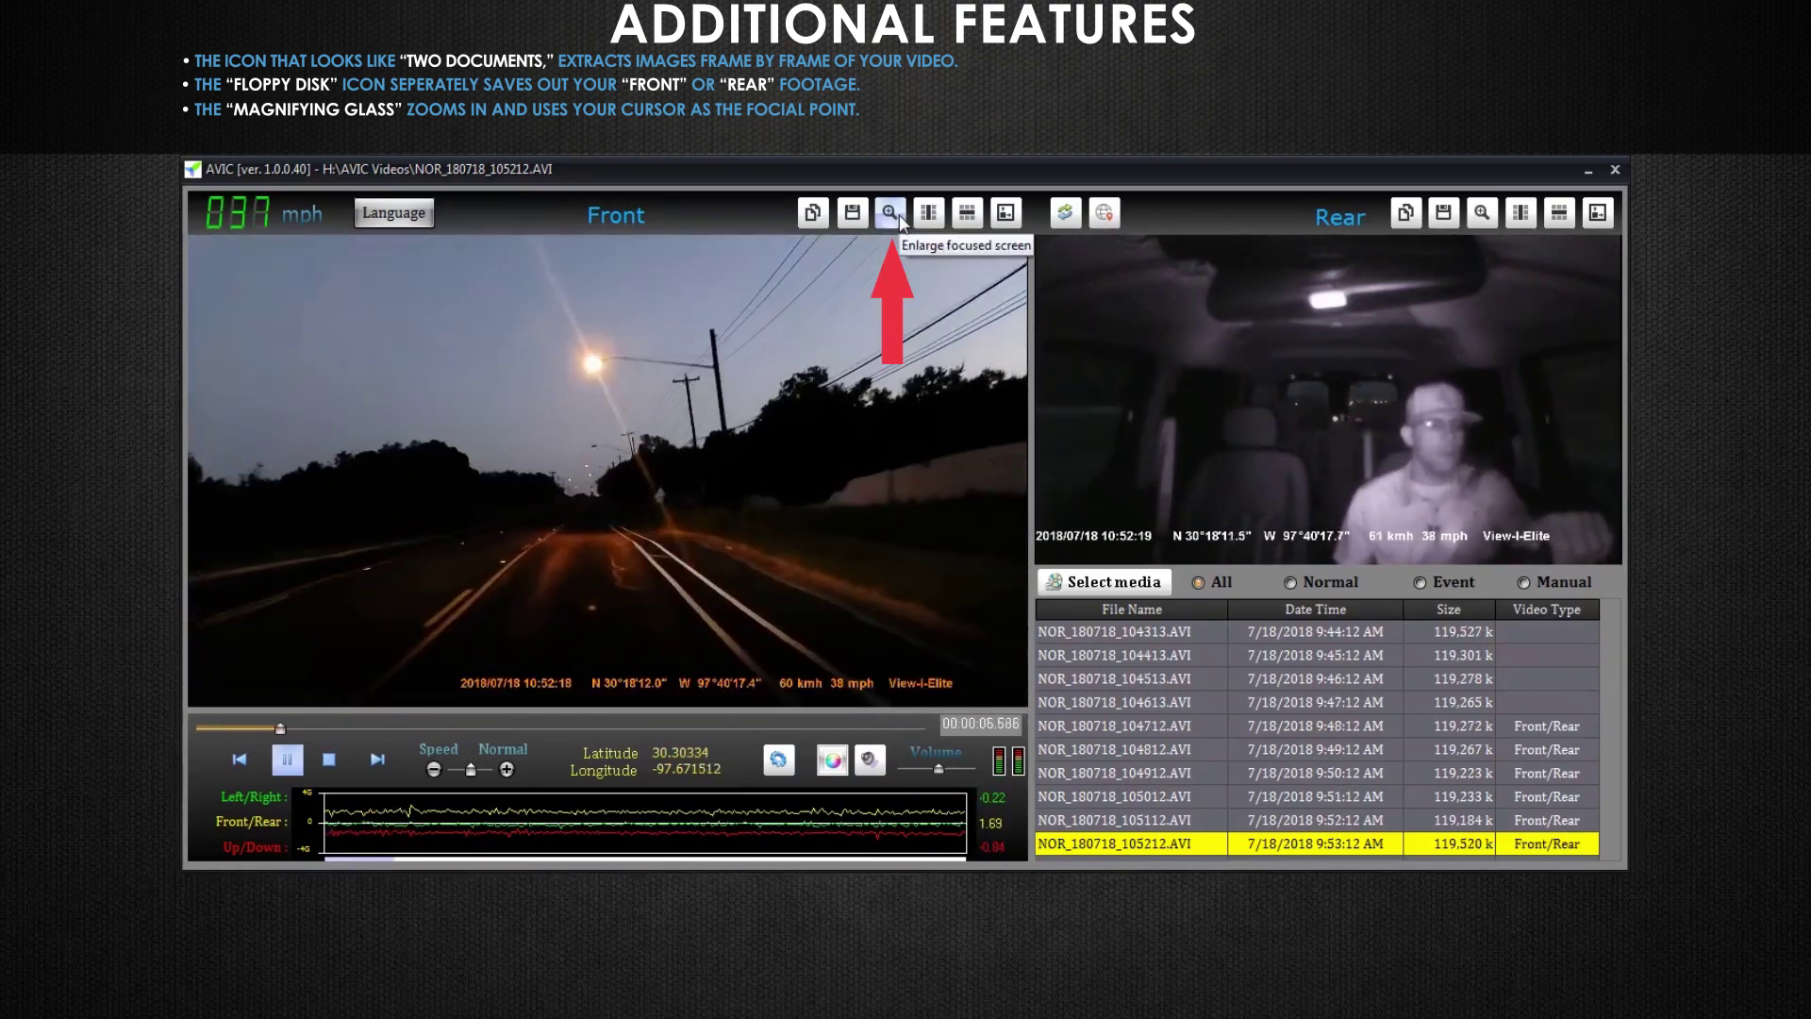
pyautogui.click(972, 213)
pyautogui.click(975, 213)
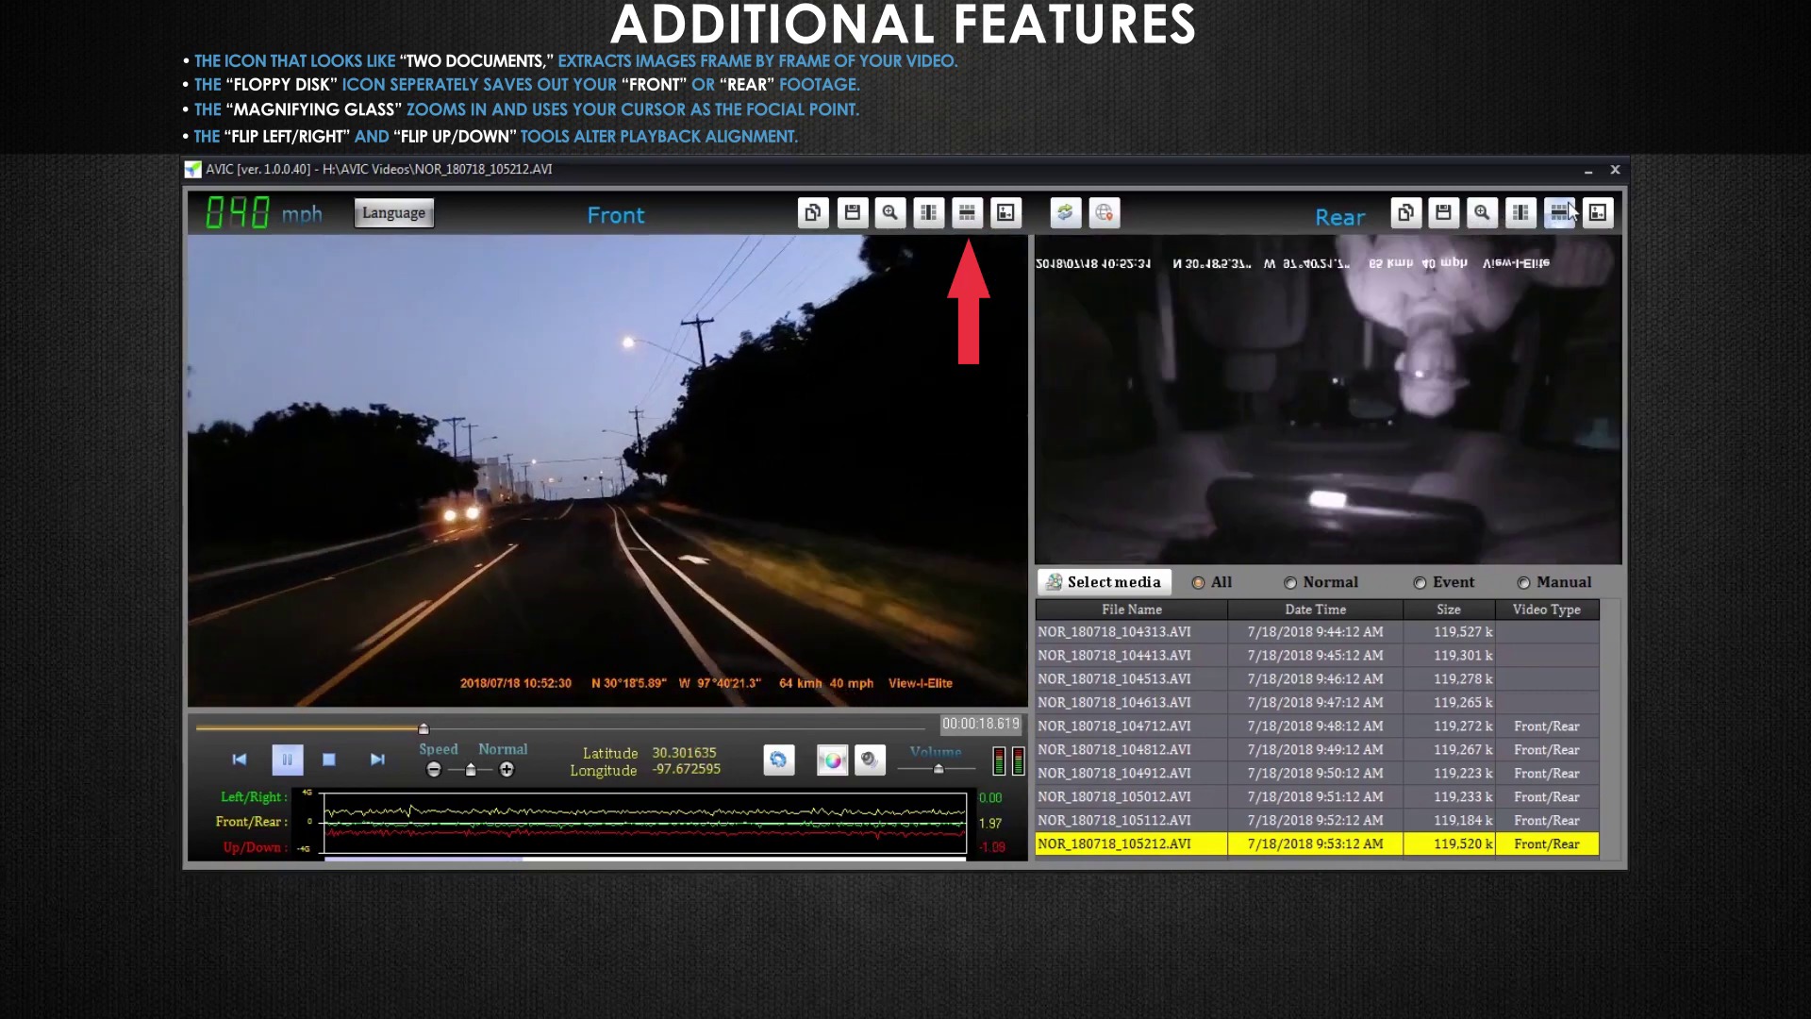
# View the front footage full screen and return, and swap the front and rear videos between the two panels and back.
pyautogui.click(1017, 218)
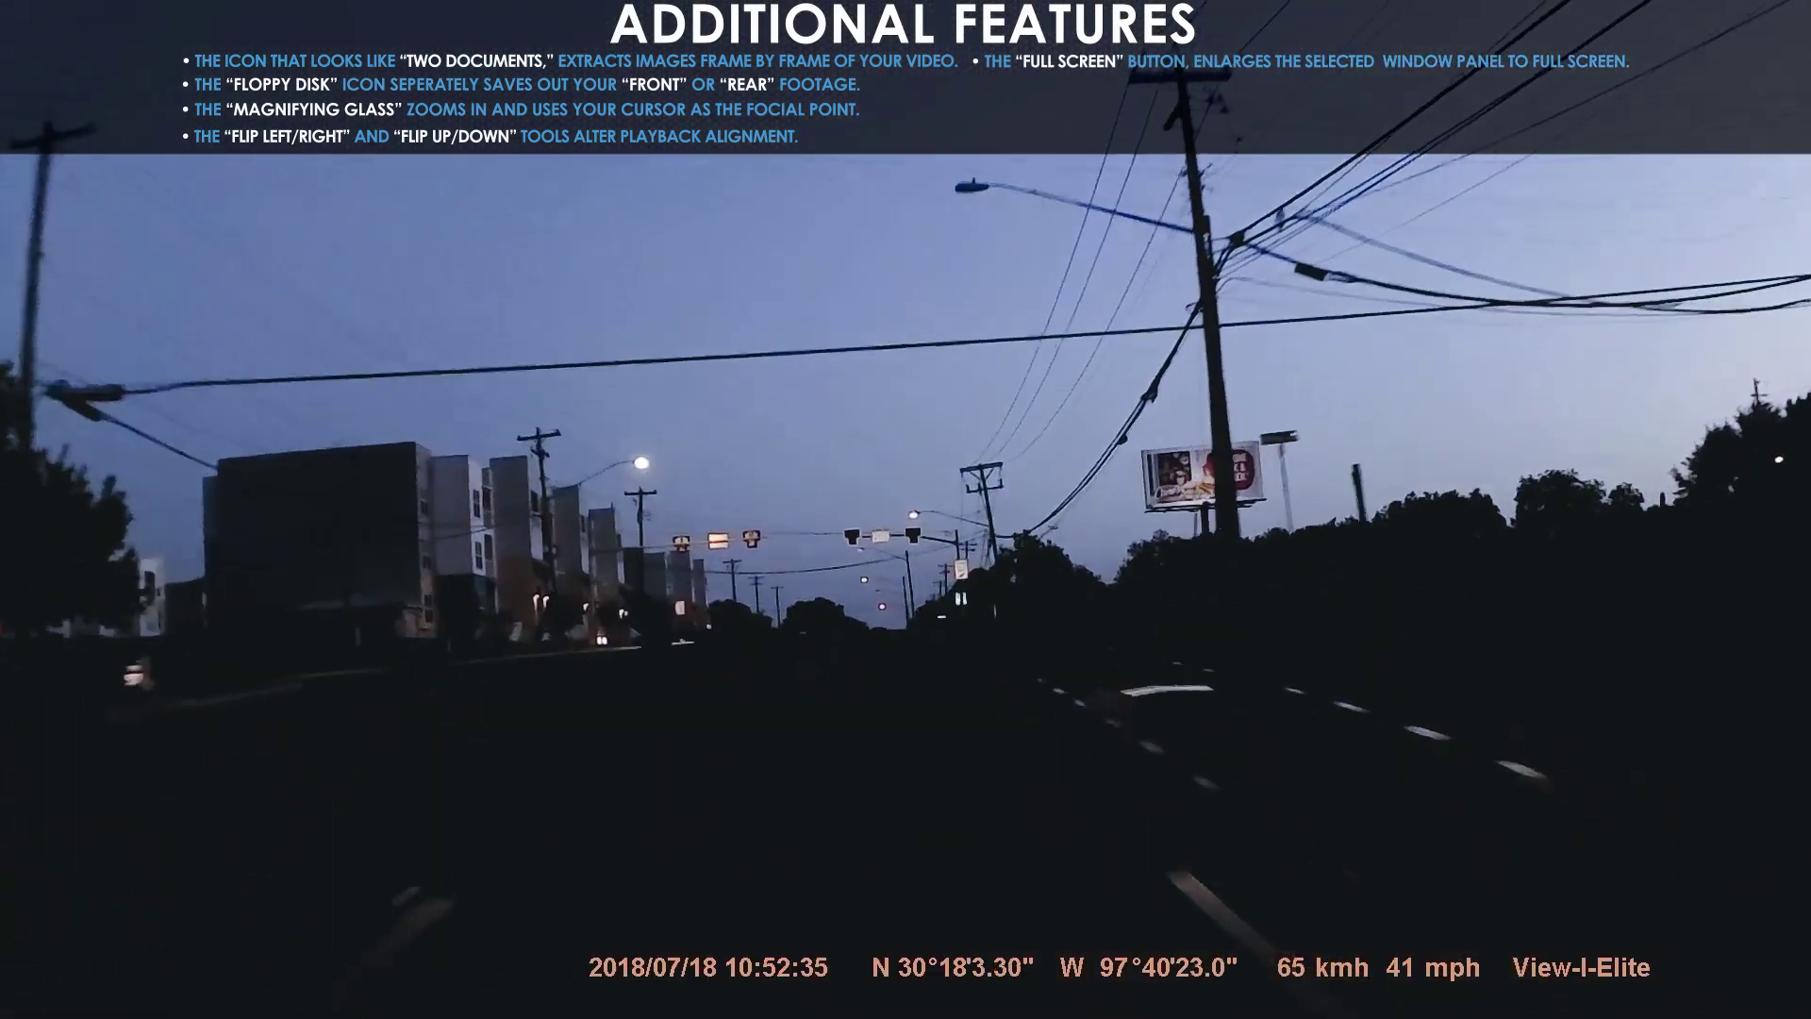
pyautogui.press('Escape')
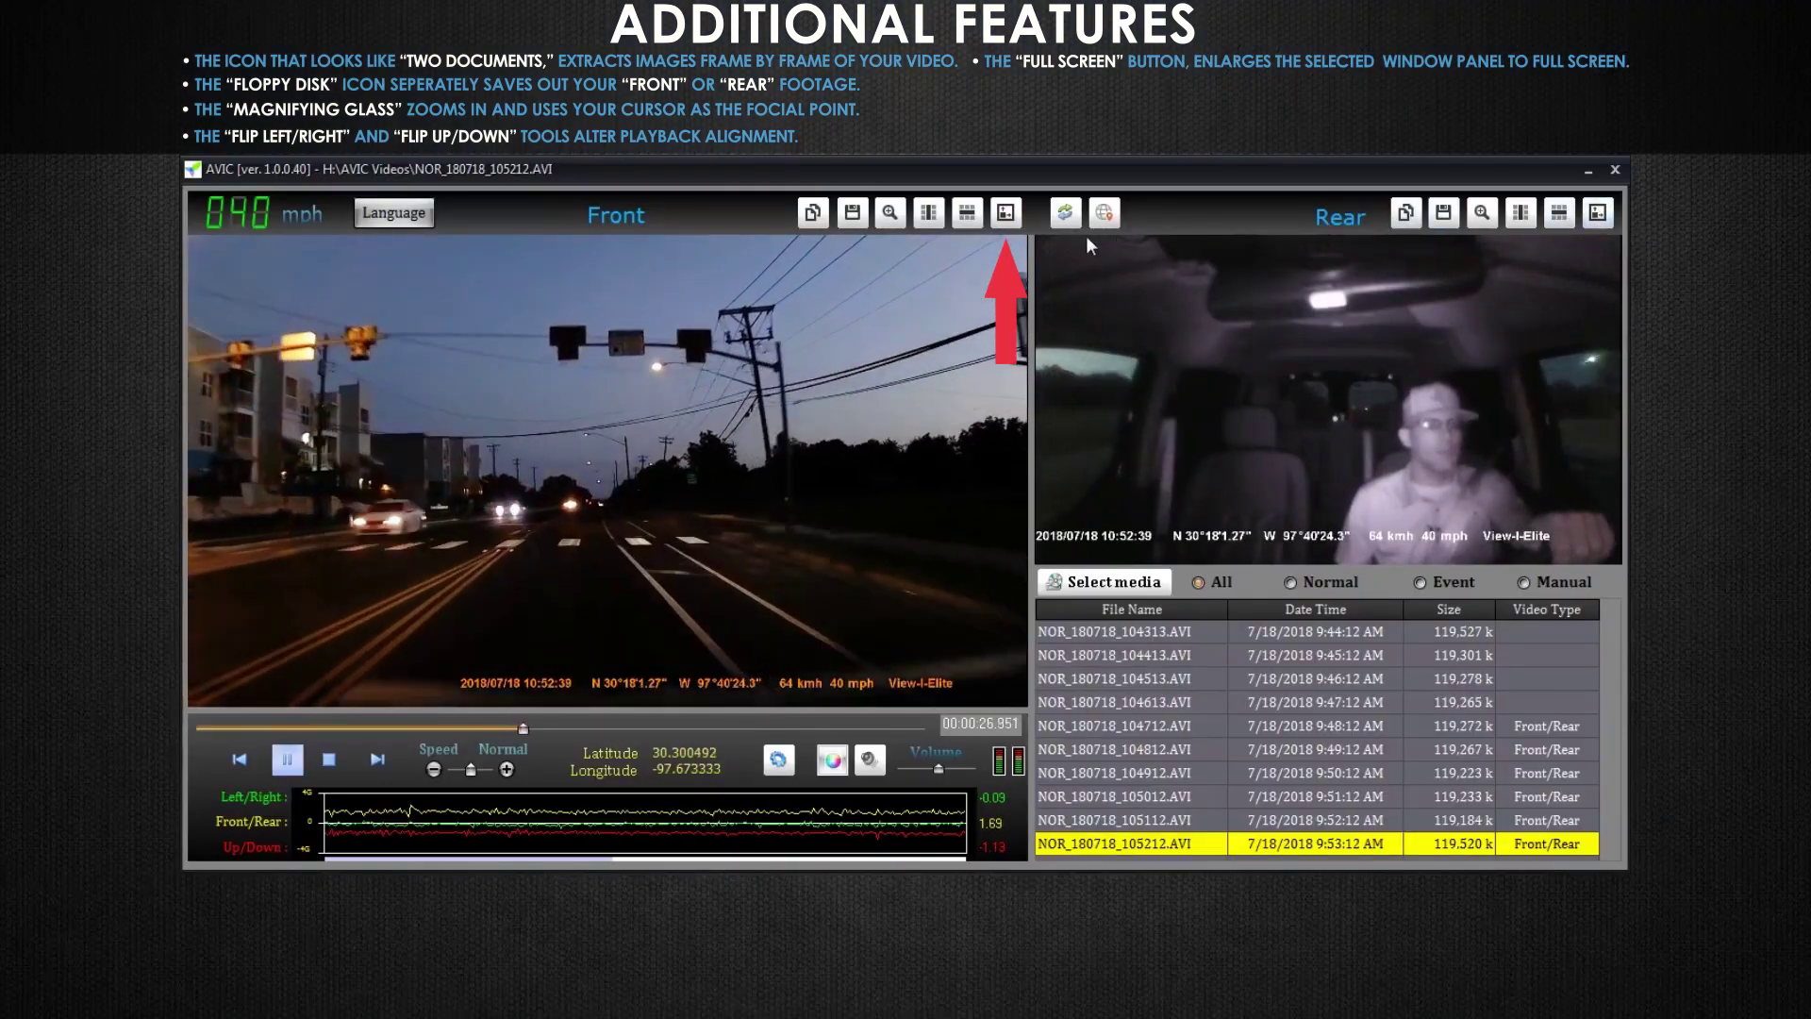
pyautogui.click(1064, 214)
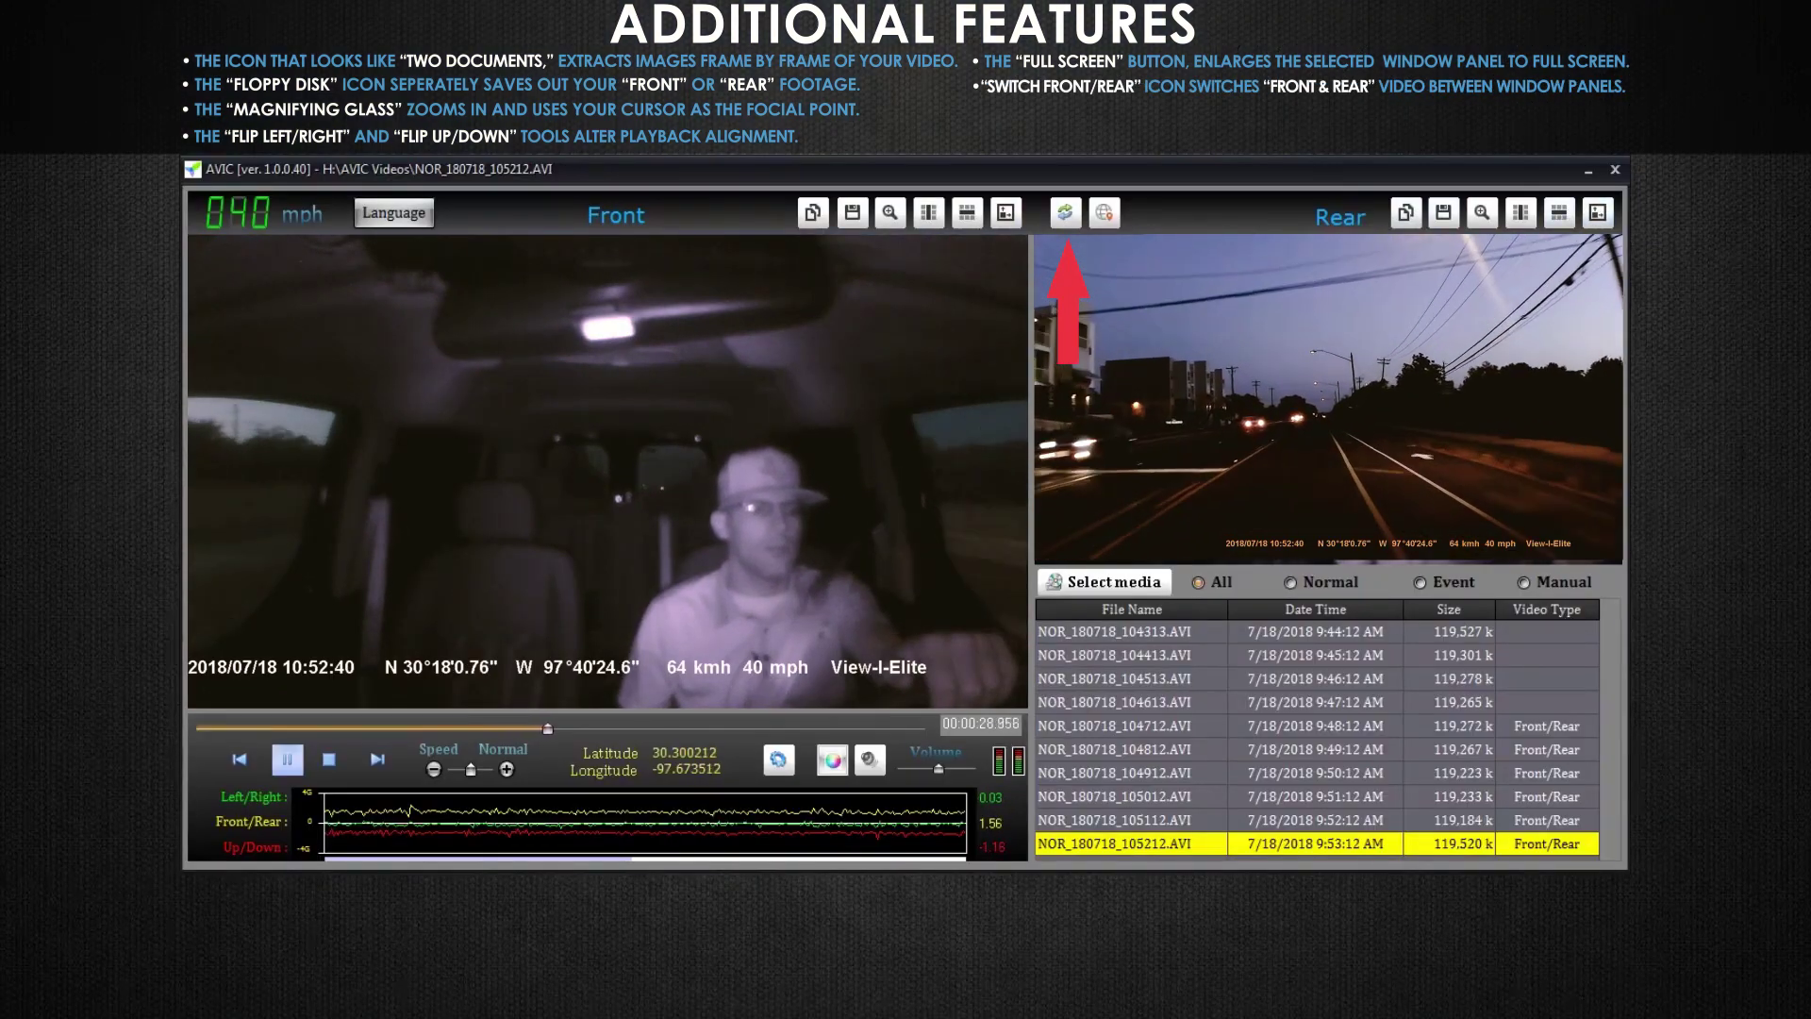
pyautogui.click(1068, 221)
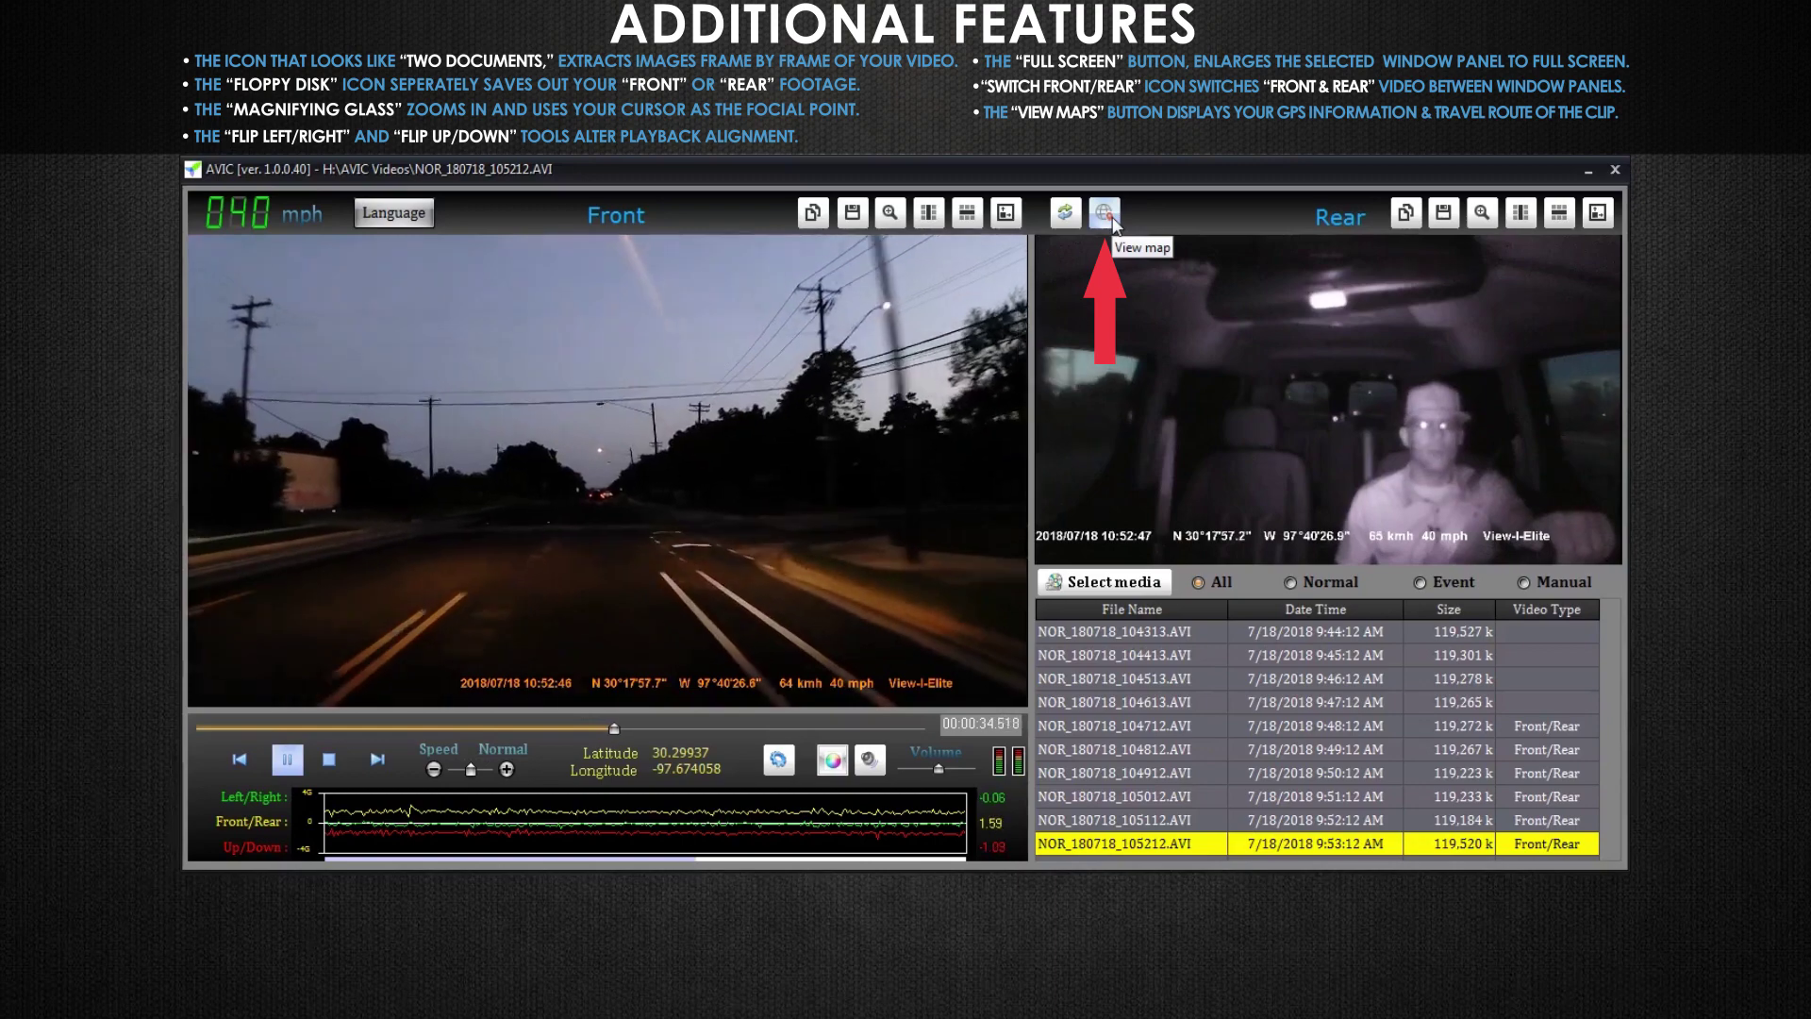
# View the clip's GPS position and travel route on the Google map, and close the map.
pyautogui.click(1112, 218)
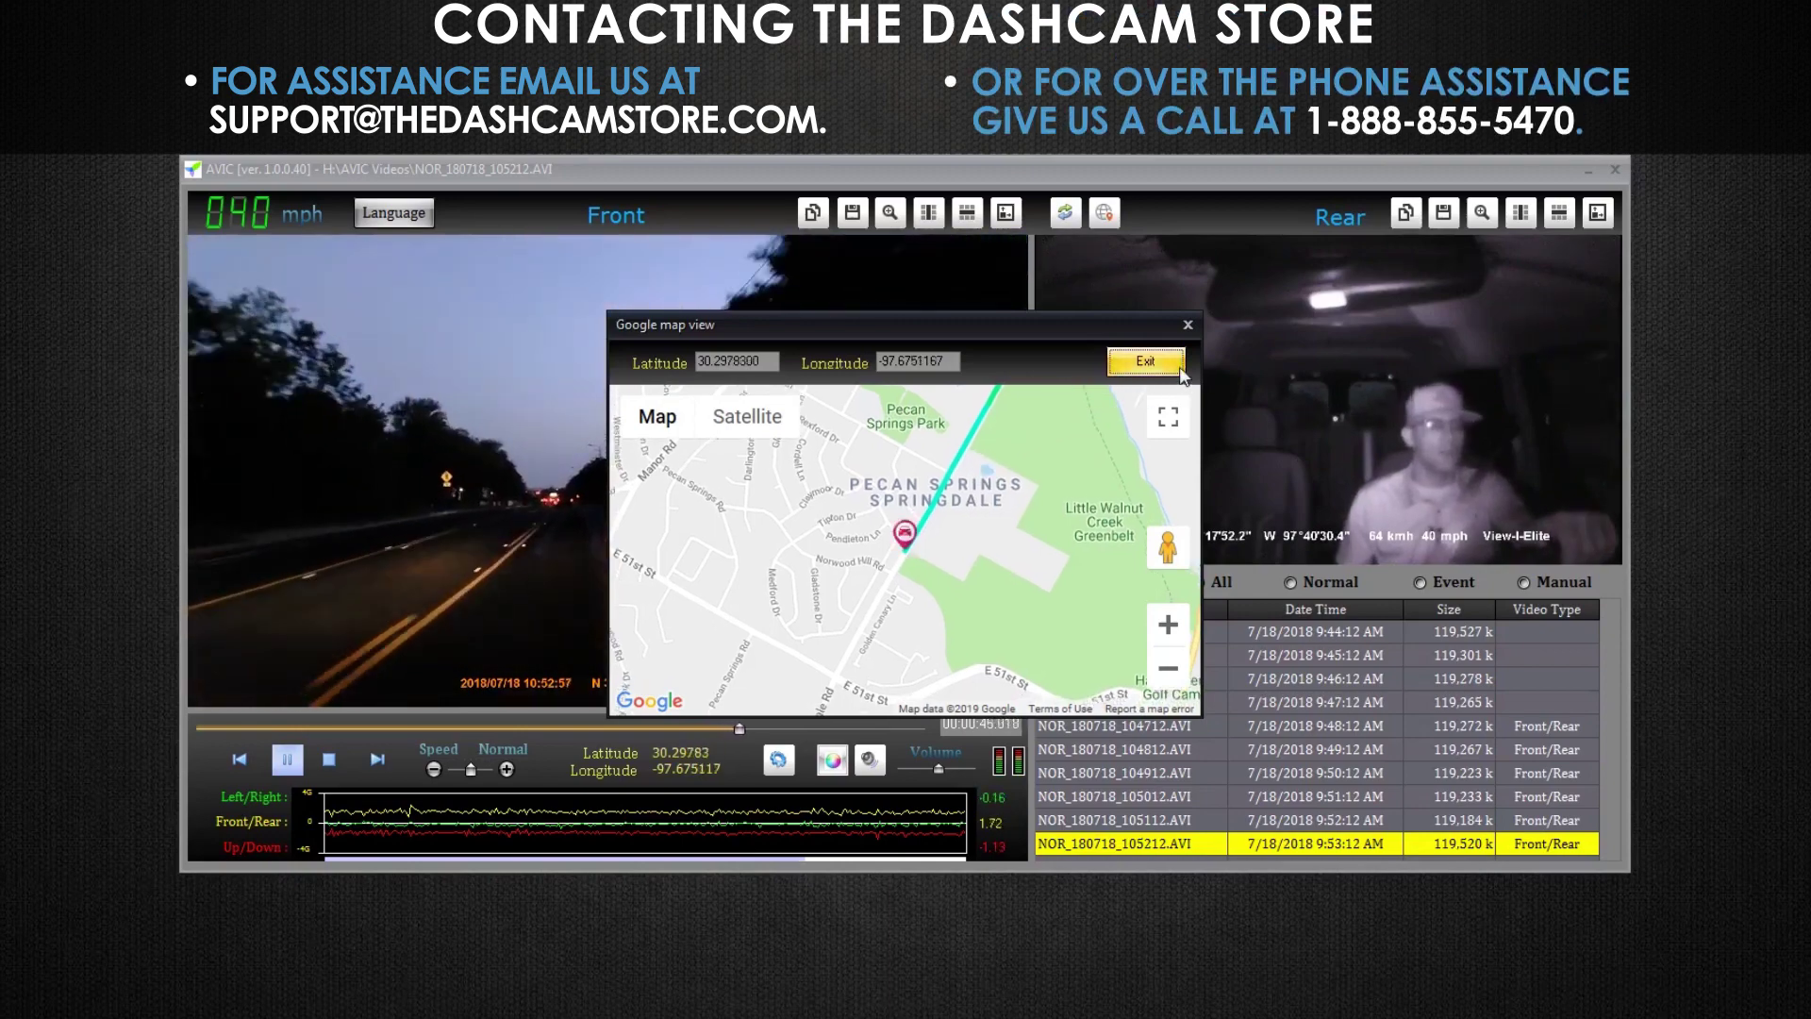
pyautogui.click(1179, 368)
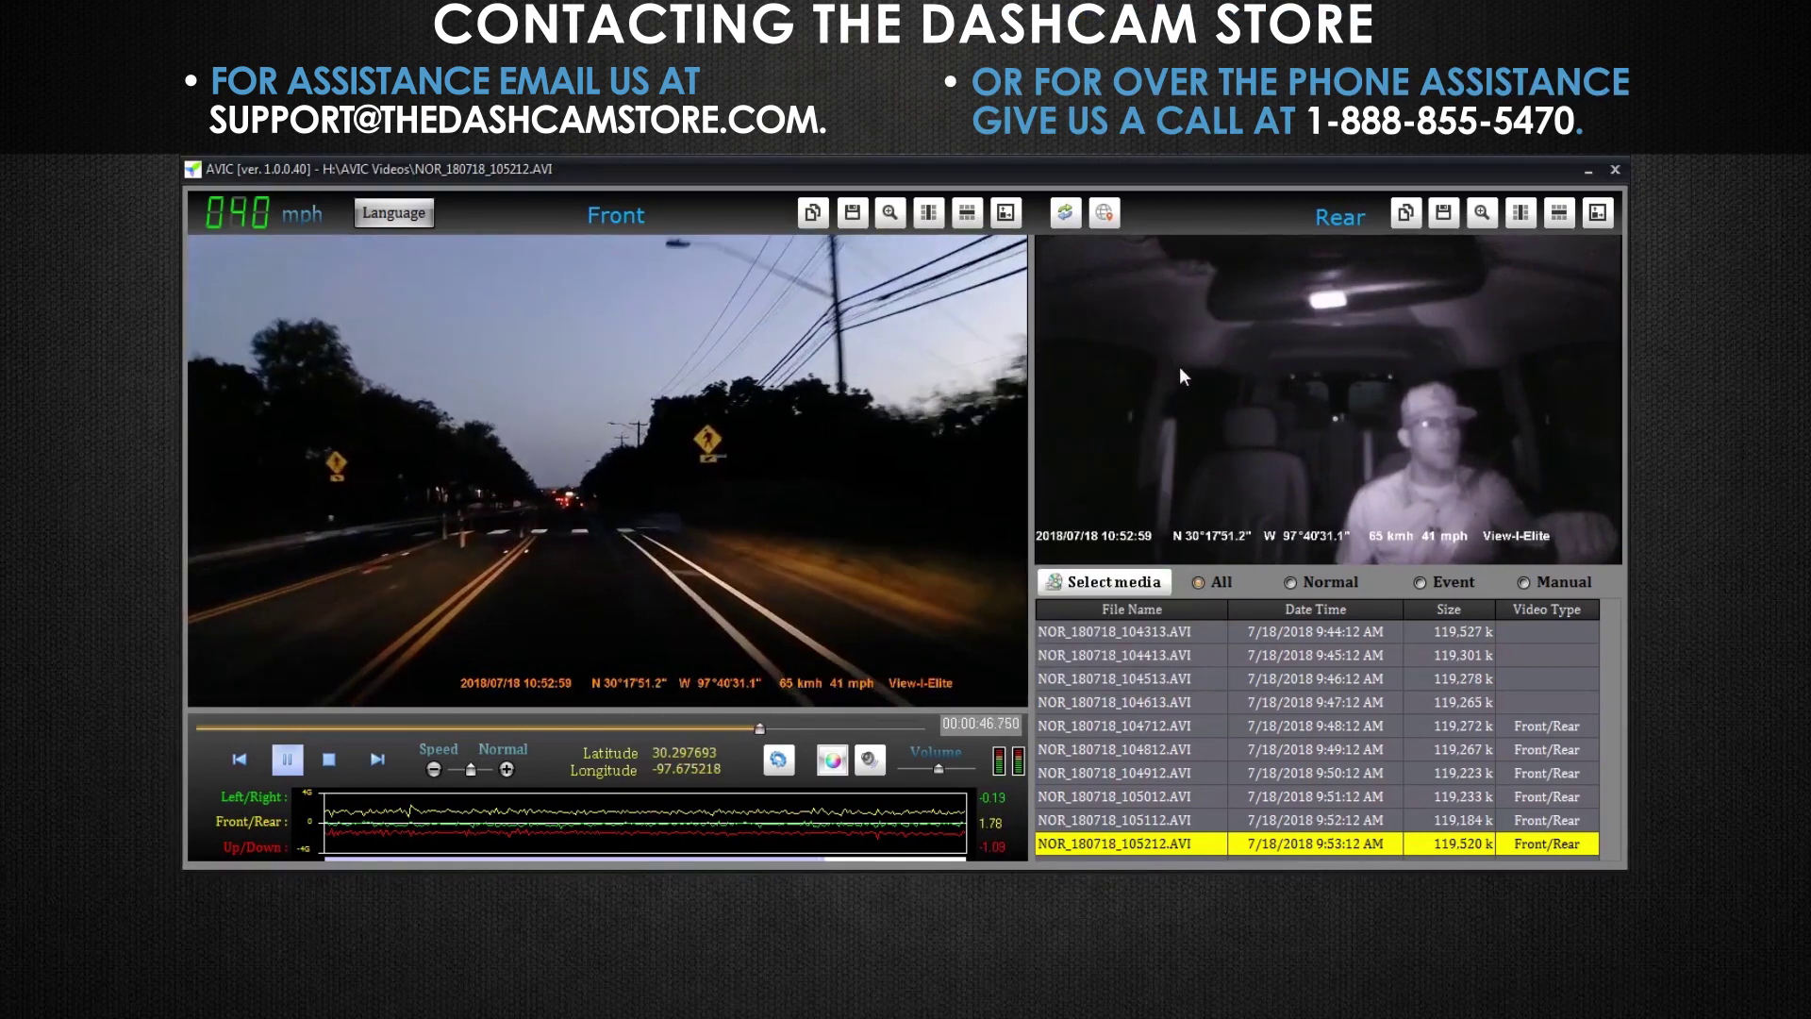